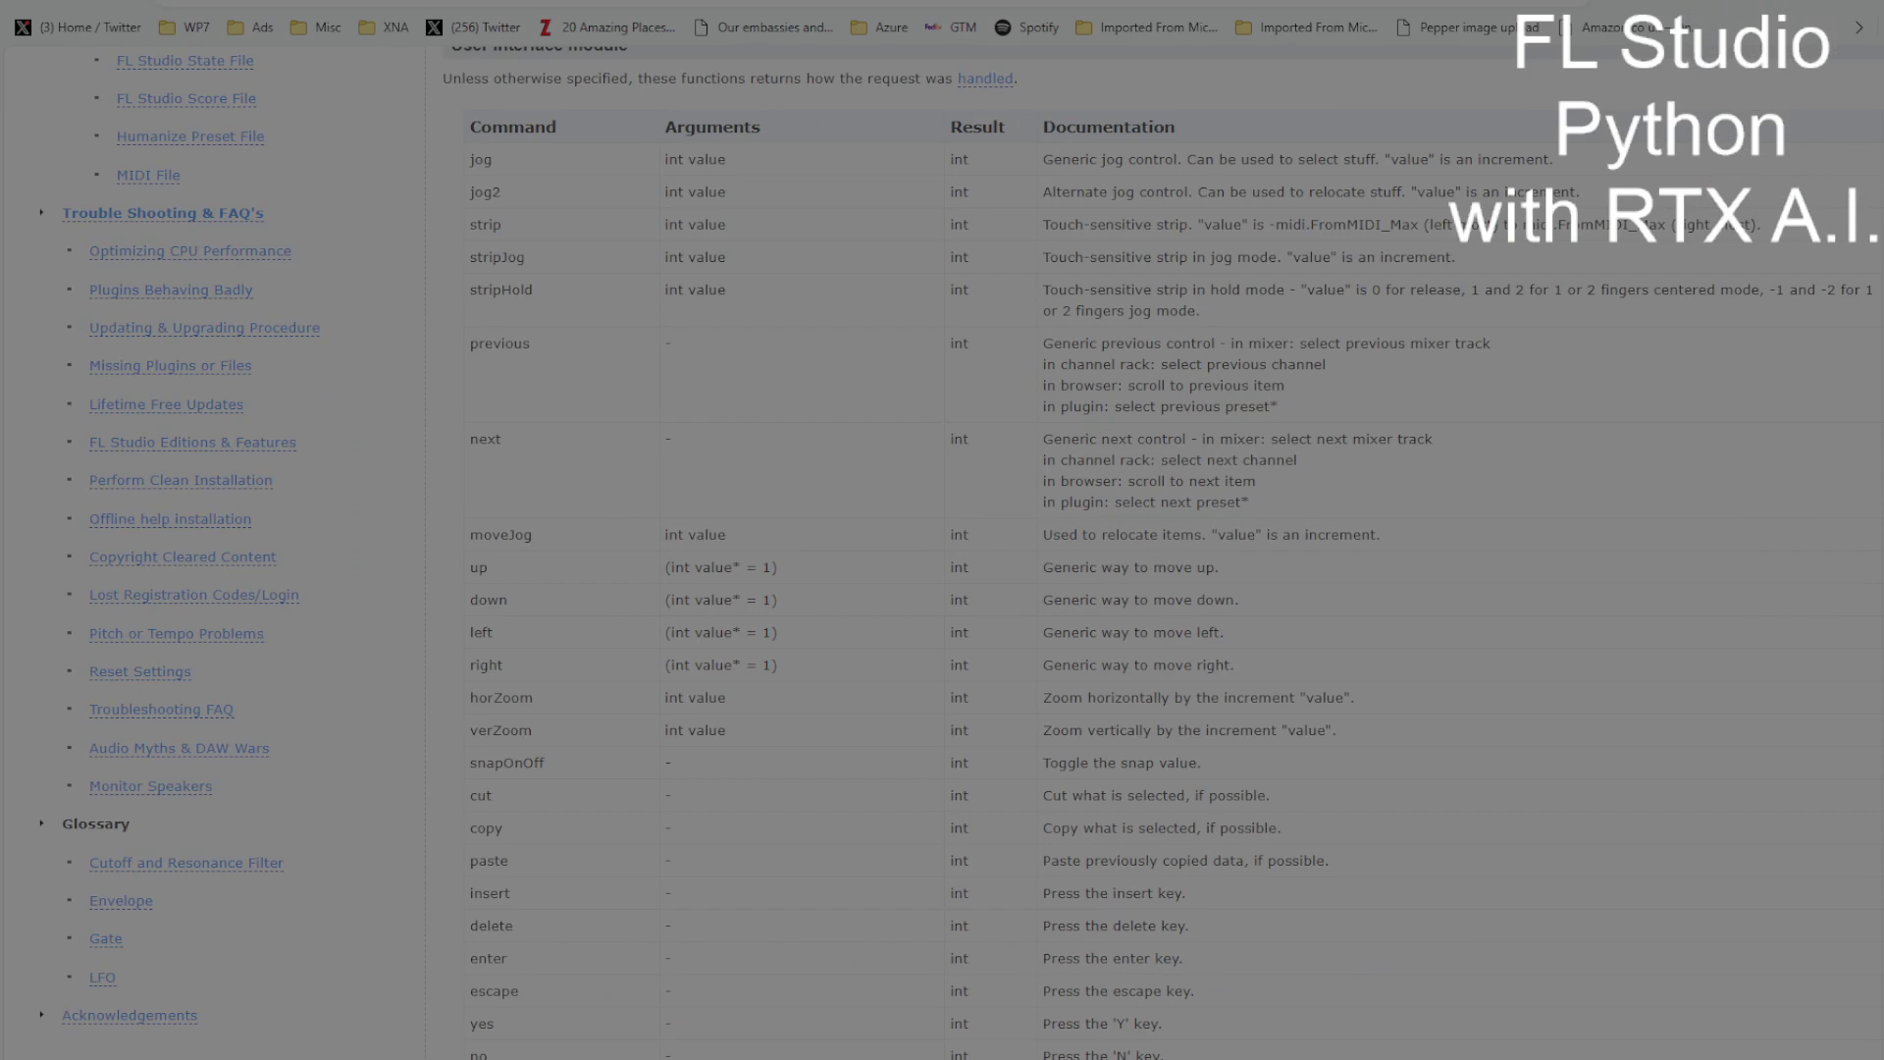
- Look through the FL Studio MIDI scripting reference, from the script file instructions to the module command tables and parameter lists
scroll(1158, 550, up, 10)
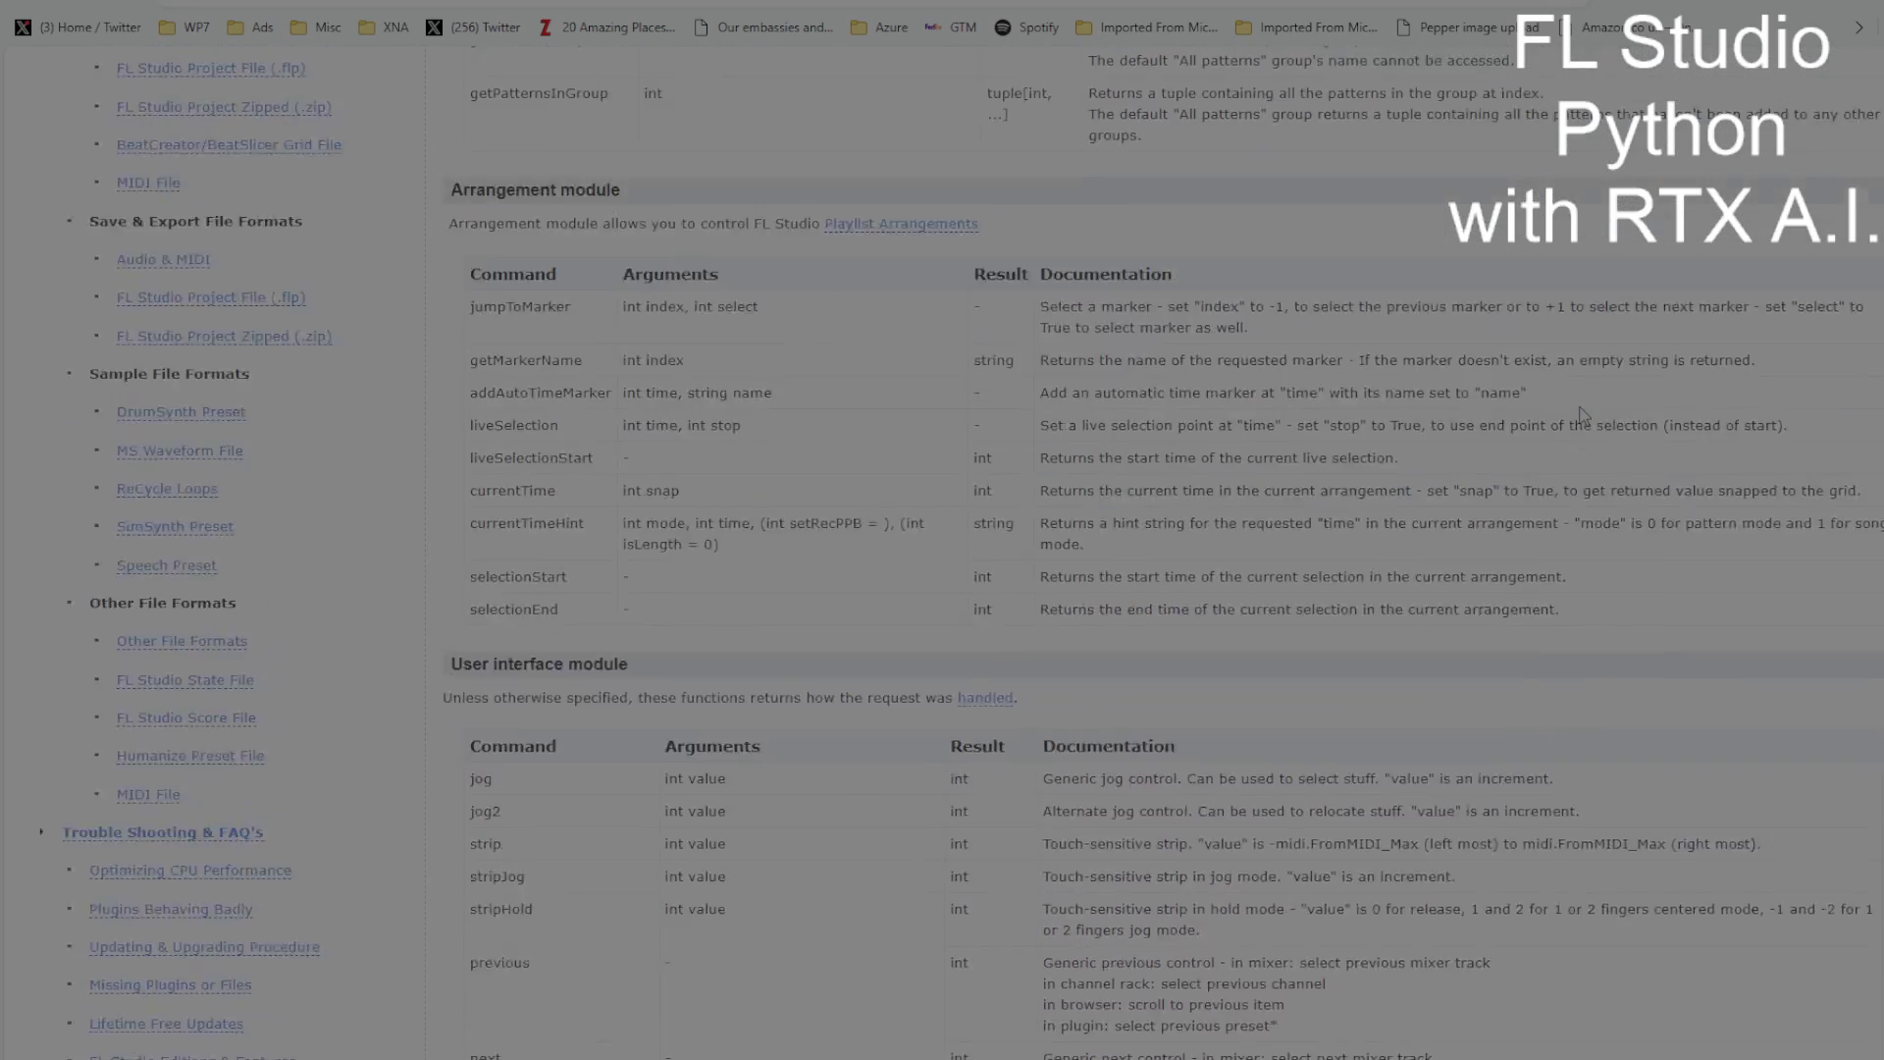
scroll(1159, 550, up, 10)
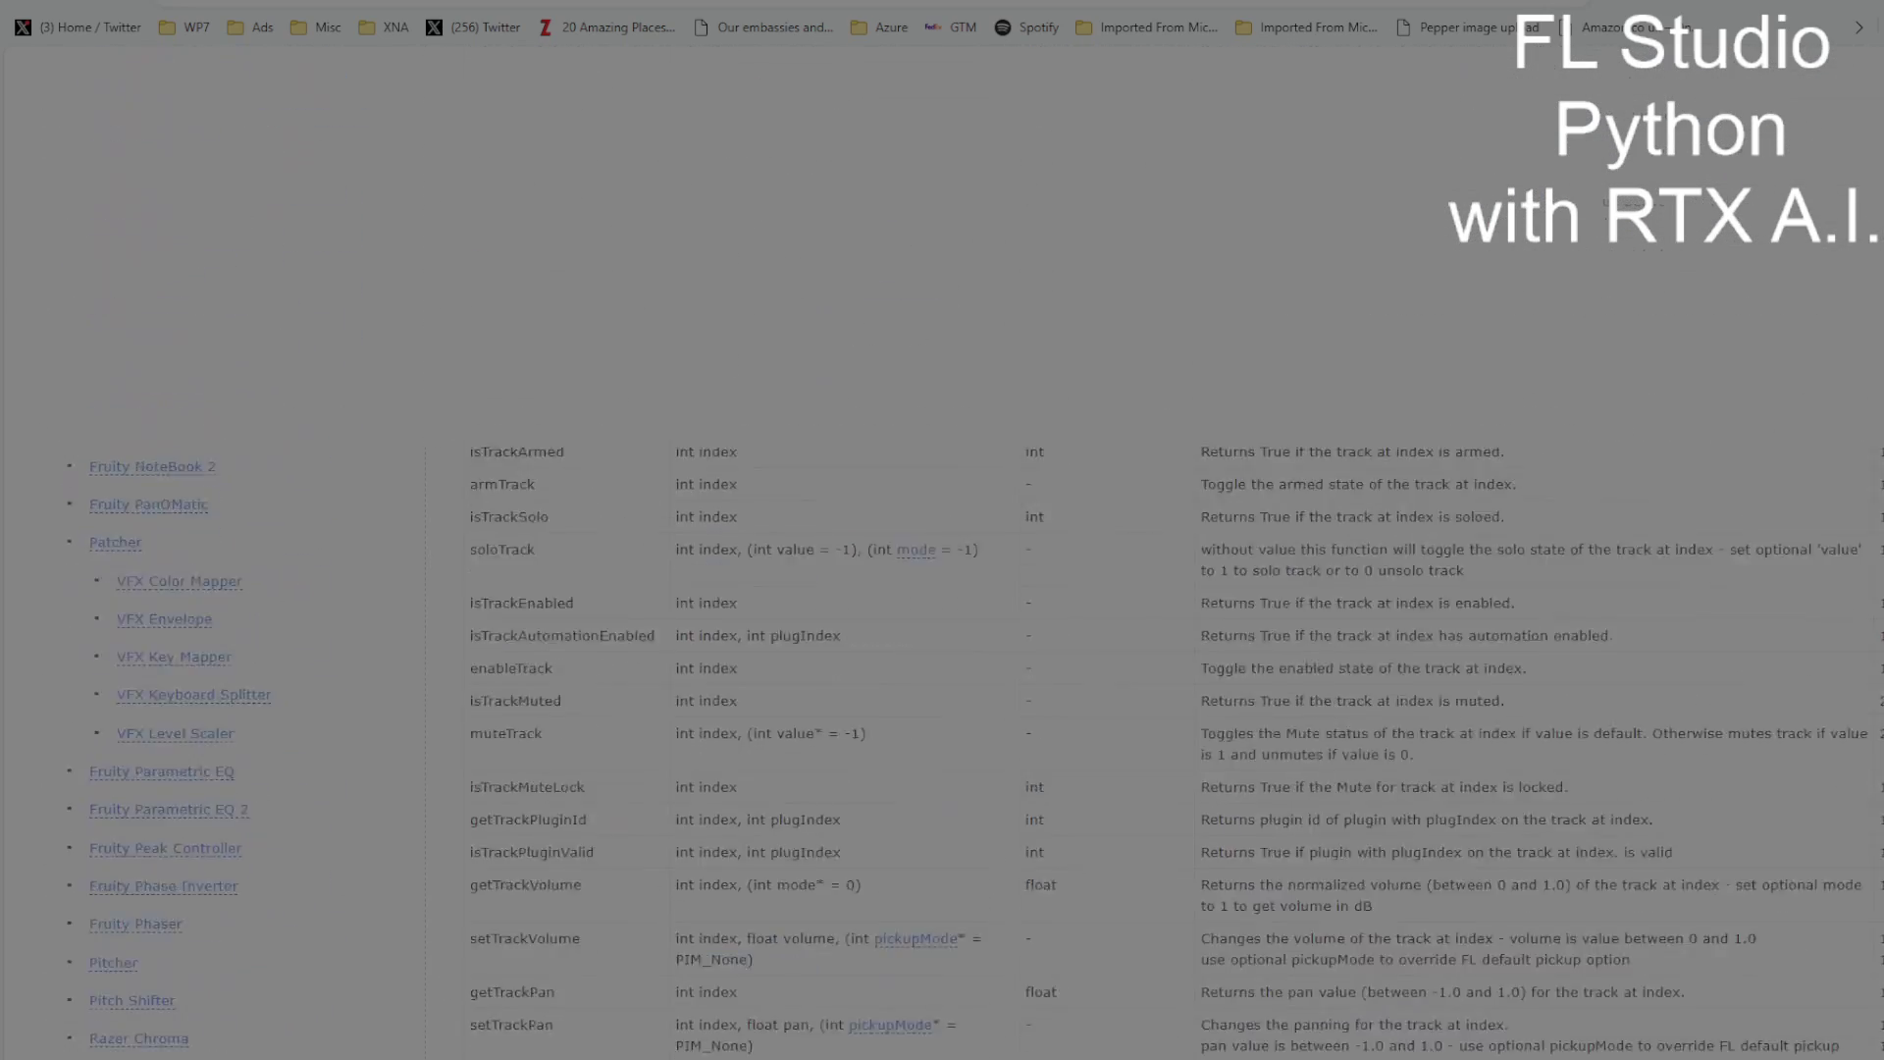
scroll(1158, 550, up, 10)
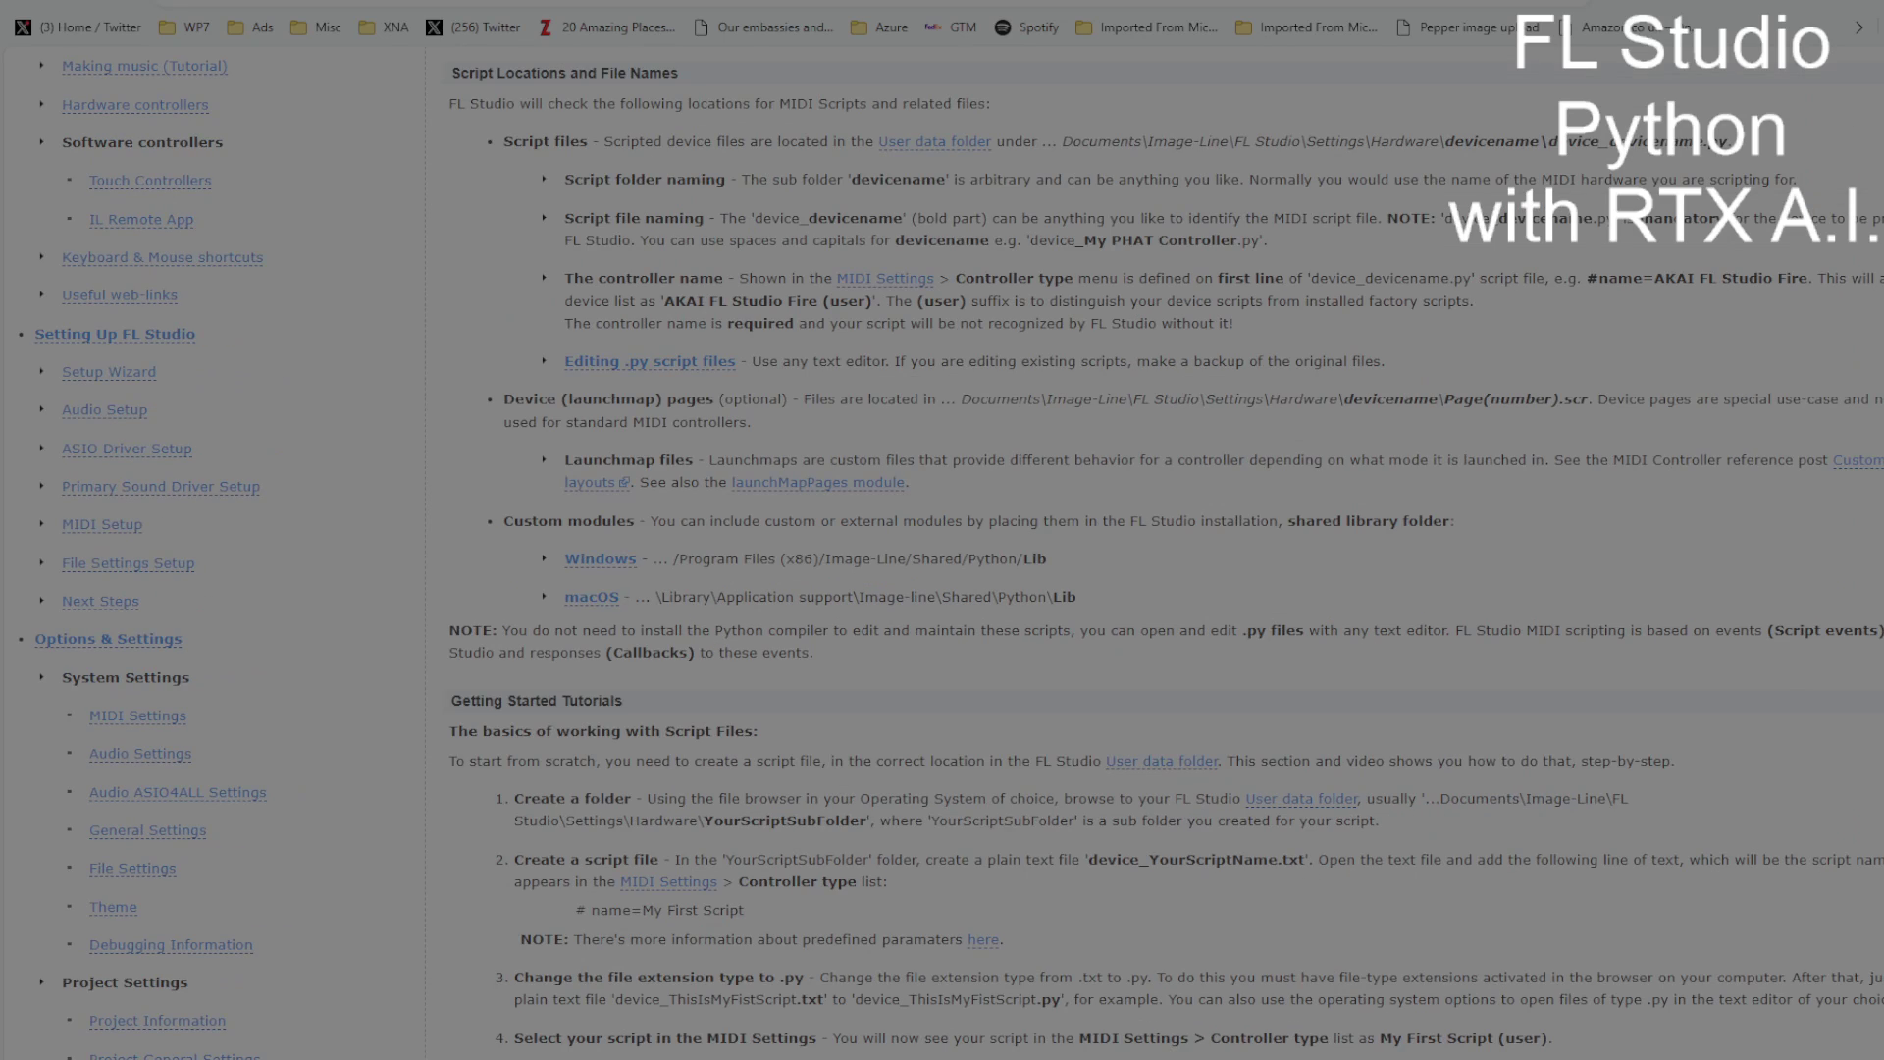
scroll(1158, 549, up, 5)
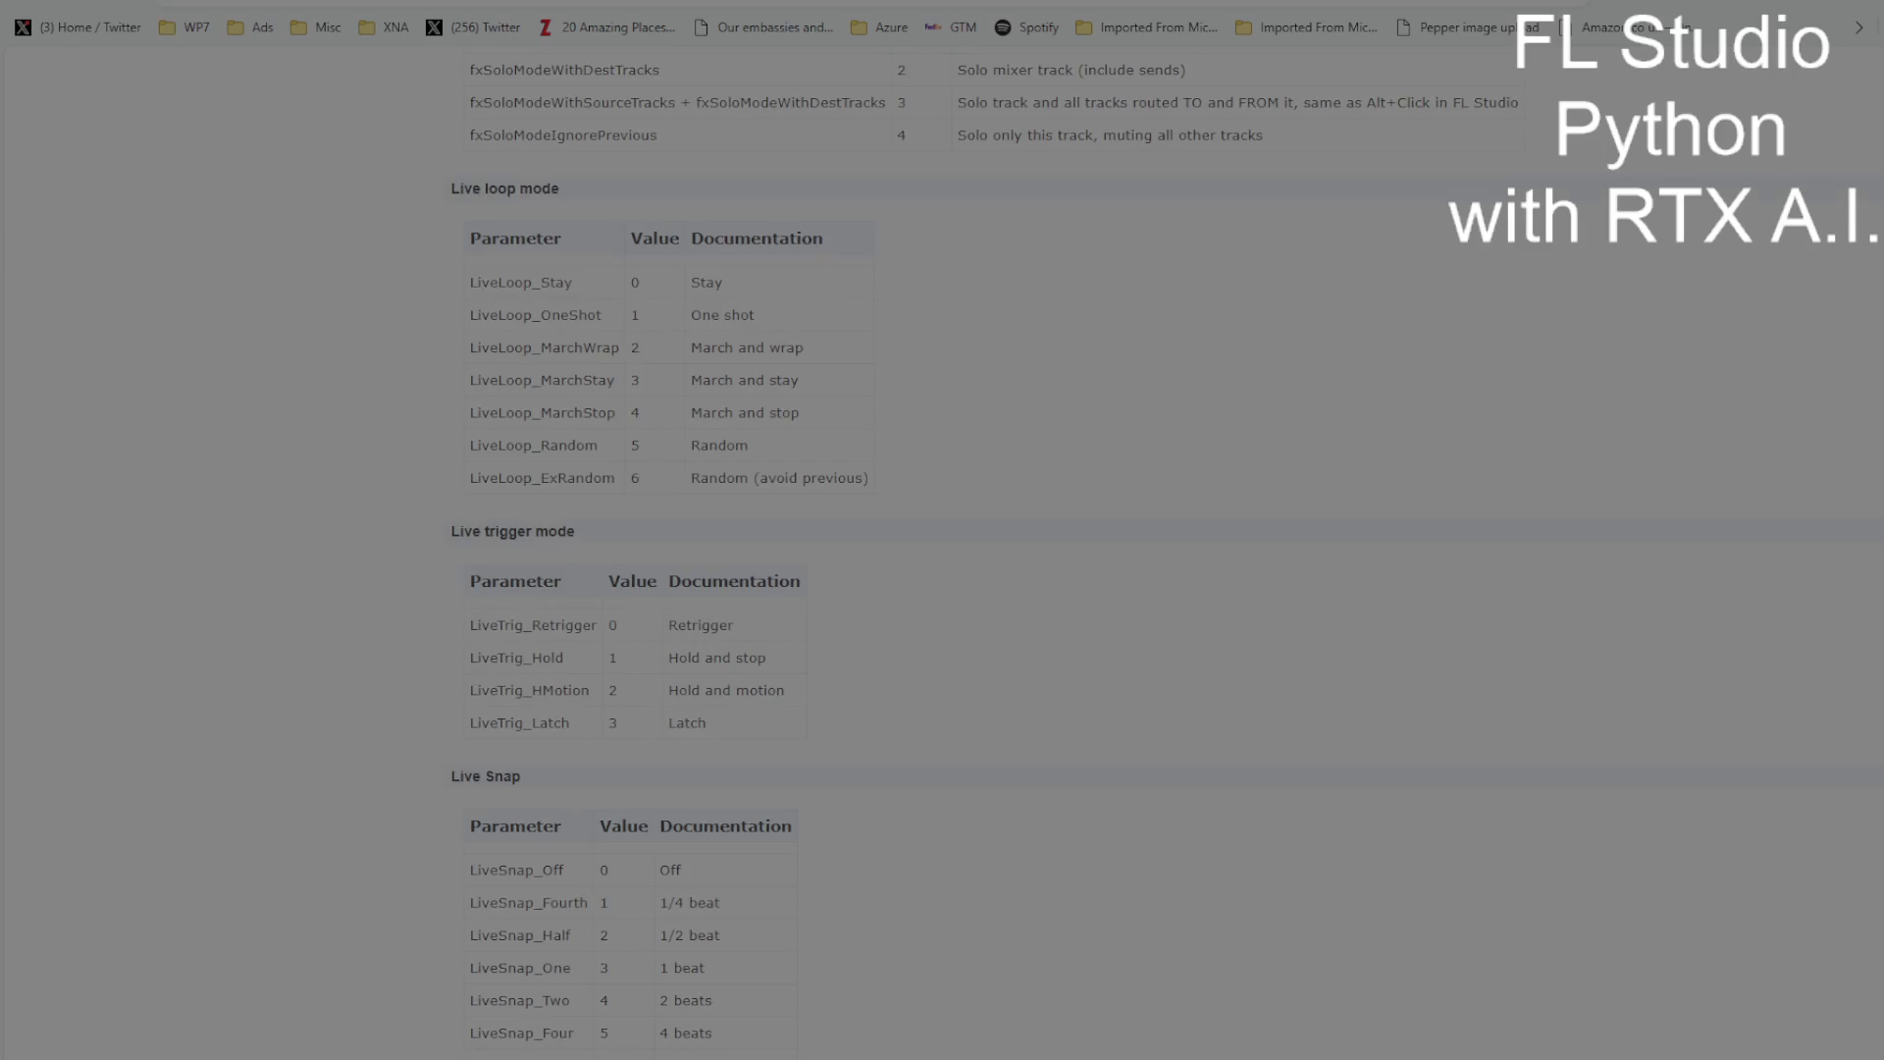
scroll(981, 550, down, 15)
scroll(982, 550, down, 20)
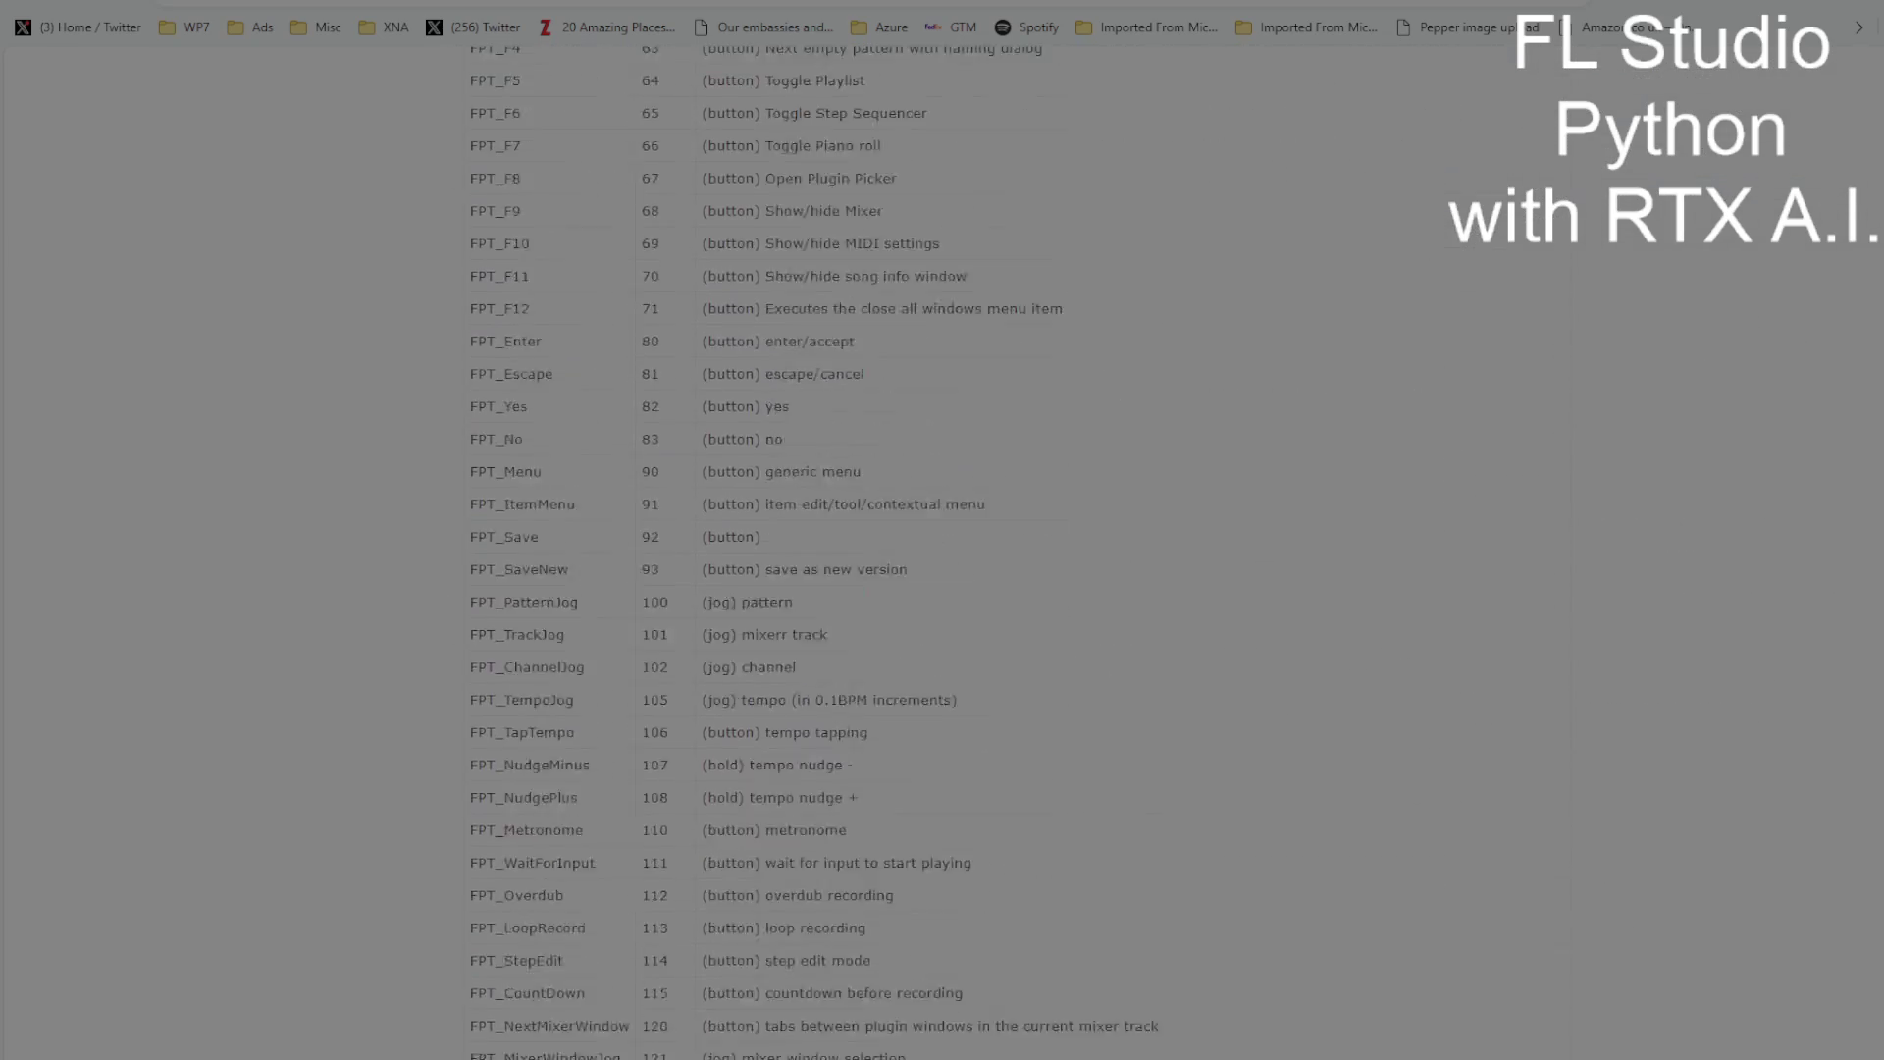
scroll(981, 550, down, 15)
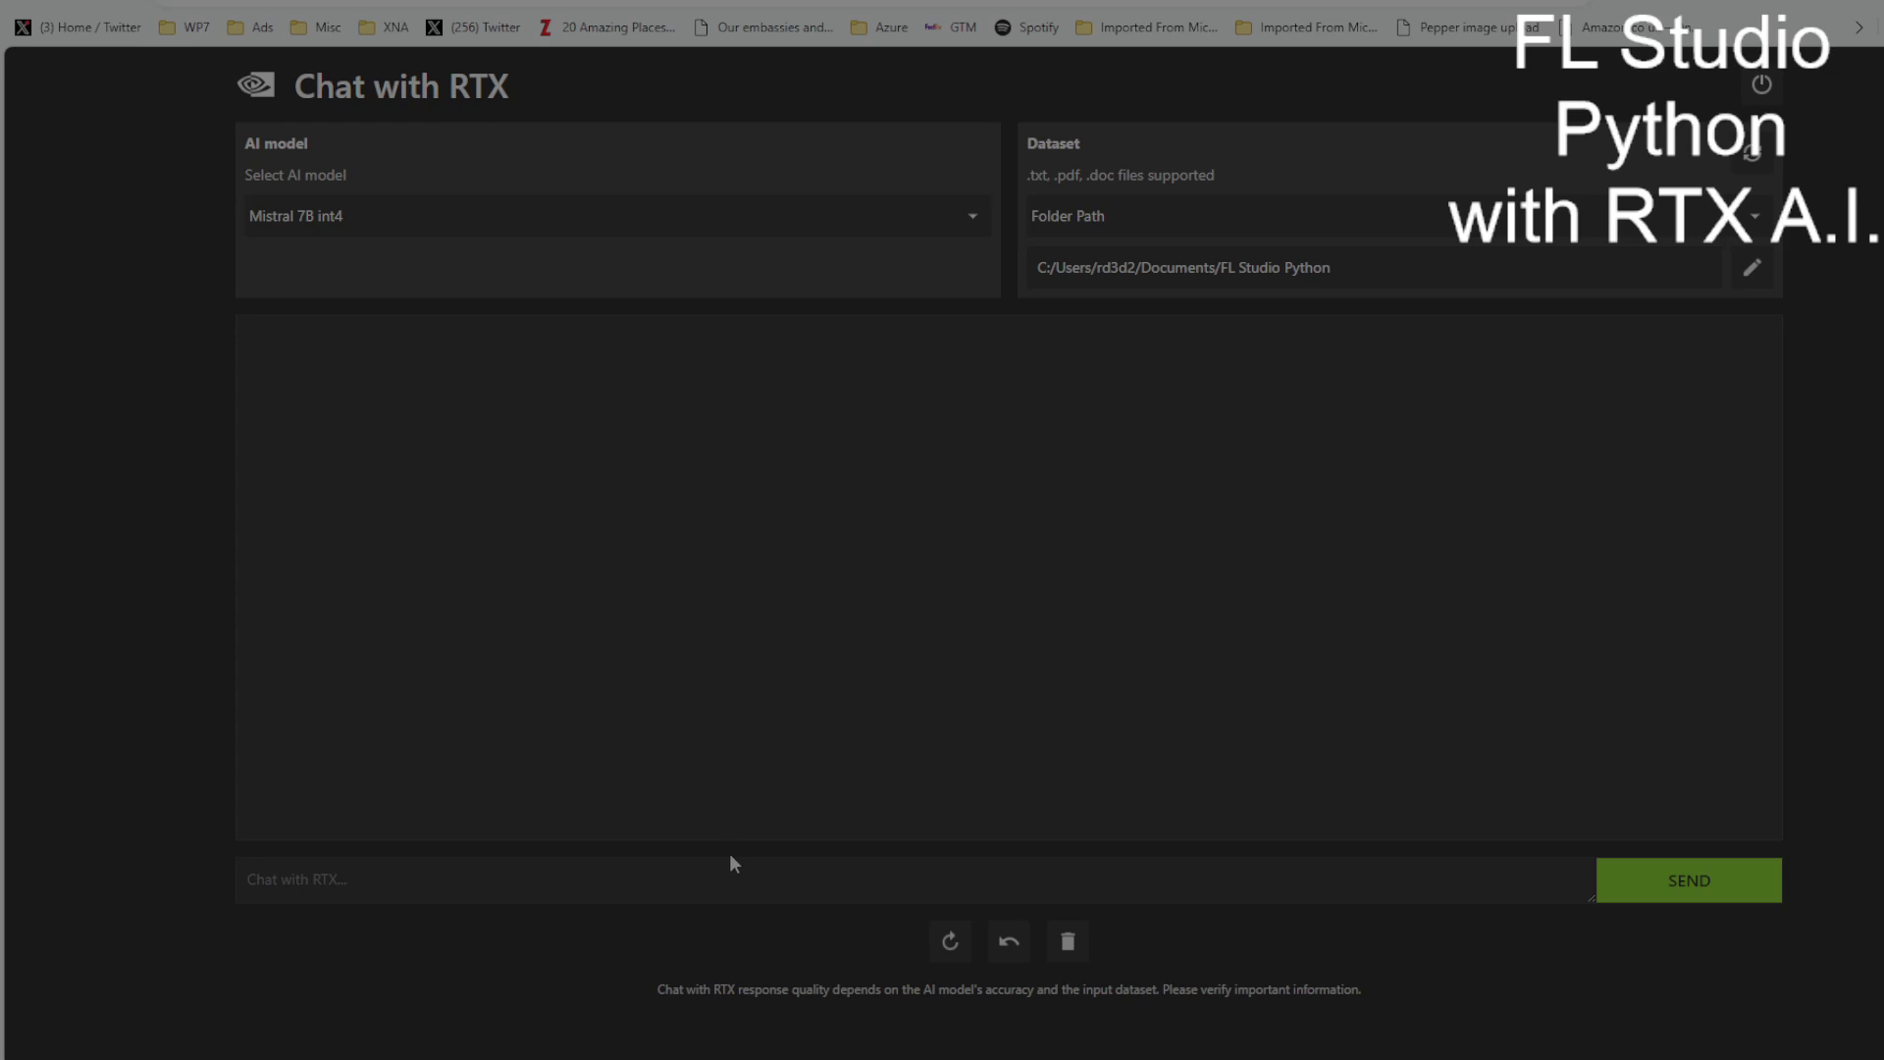
- Ask Chat with RTX "How do I move the playlist song pointer to the next mark?"
click(518, 883)
text(How do I move the playlist song pointer to the next mark?)
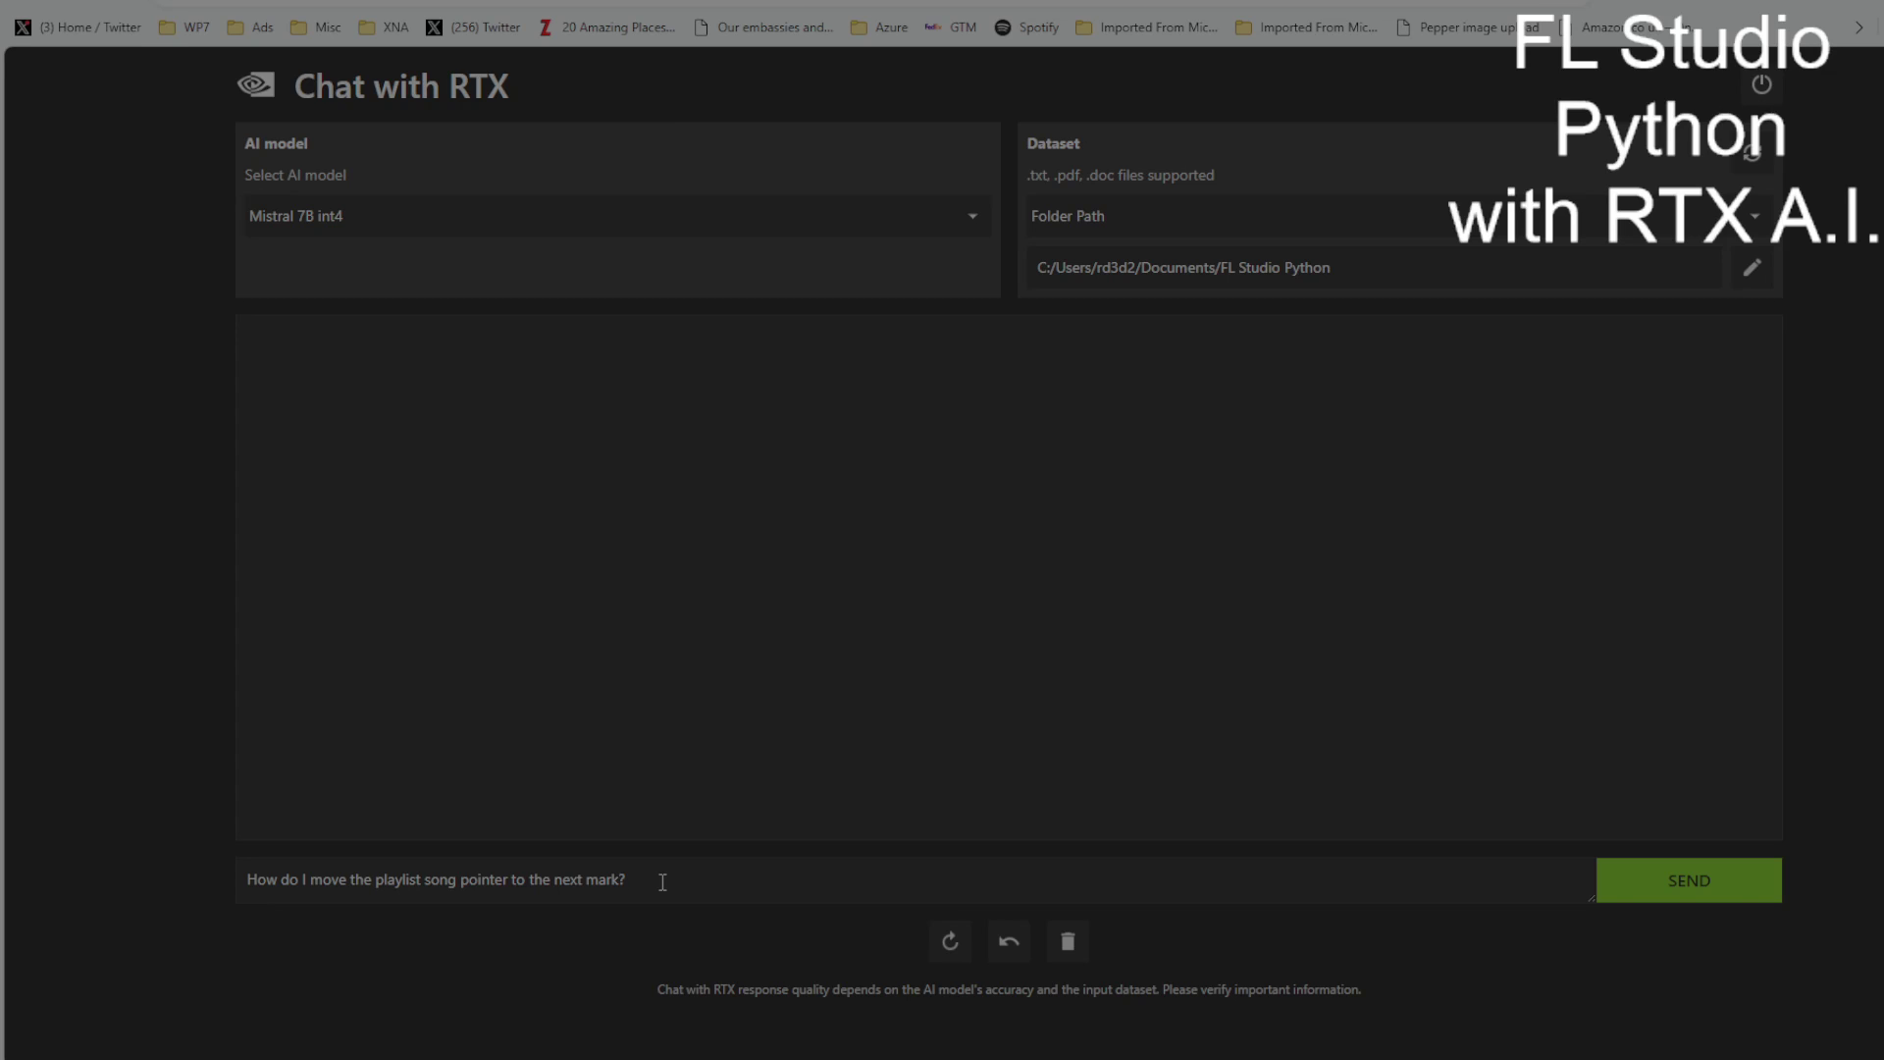
click(1678, 888)
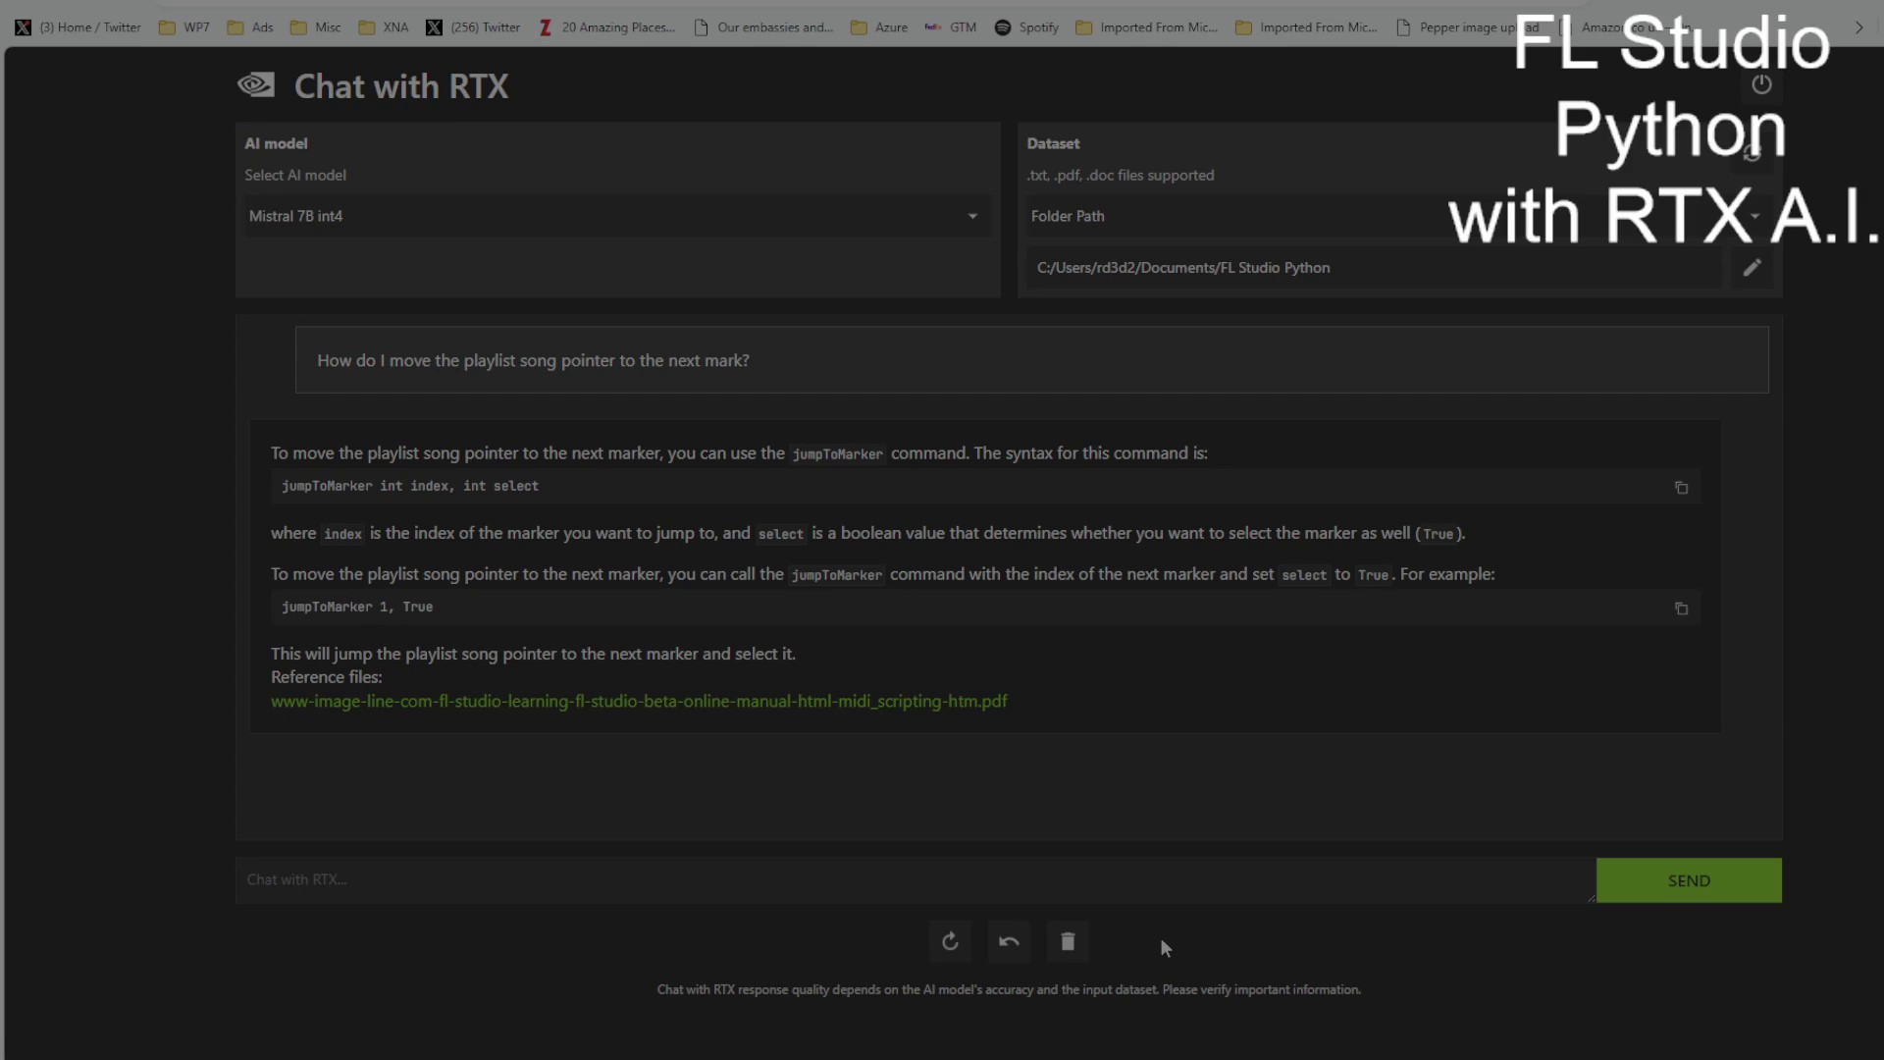
- Clear the chat and ask "How can I get a list of the current marker names?"
click(1070, 944)
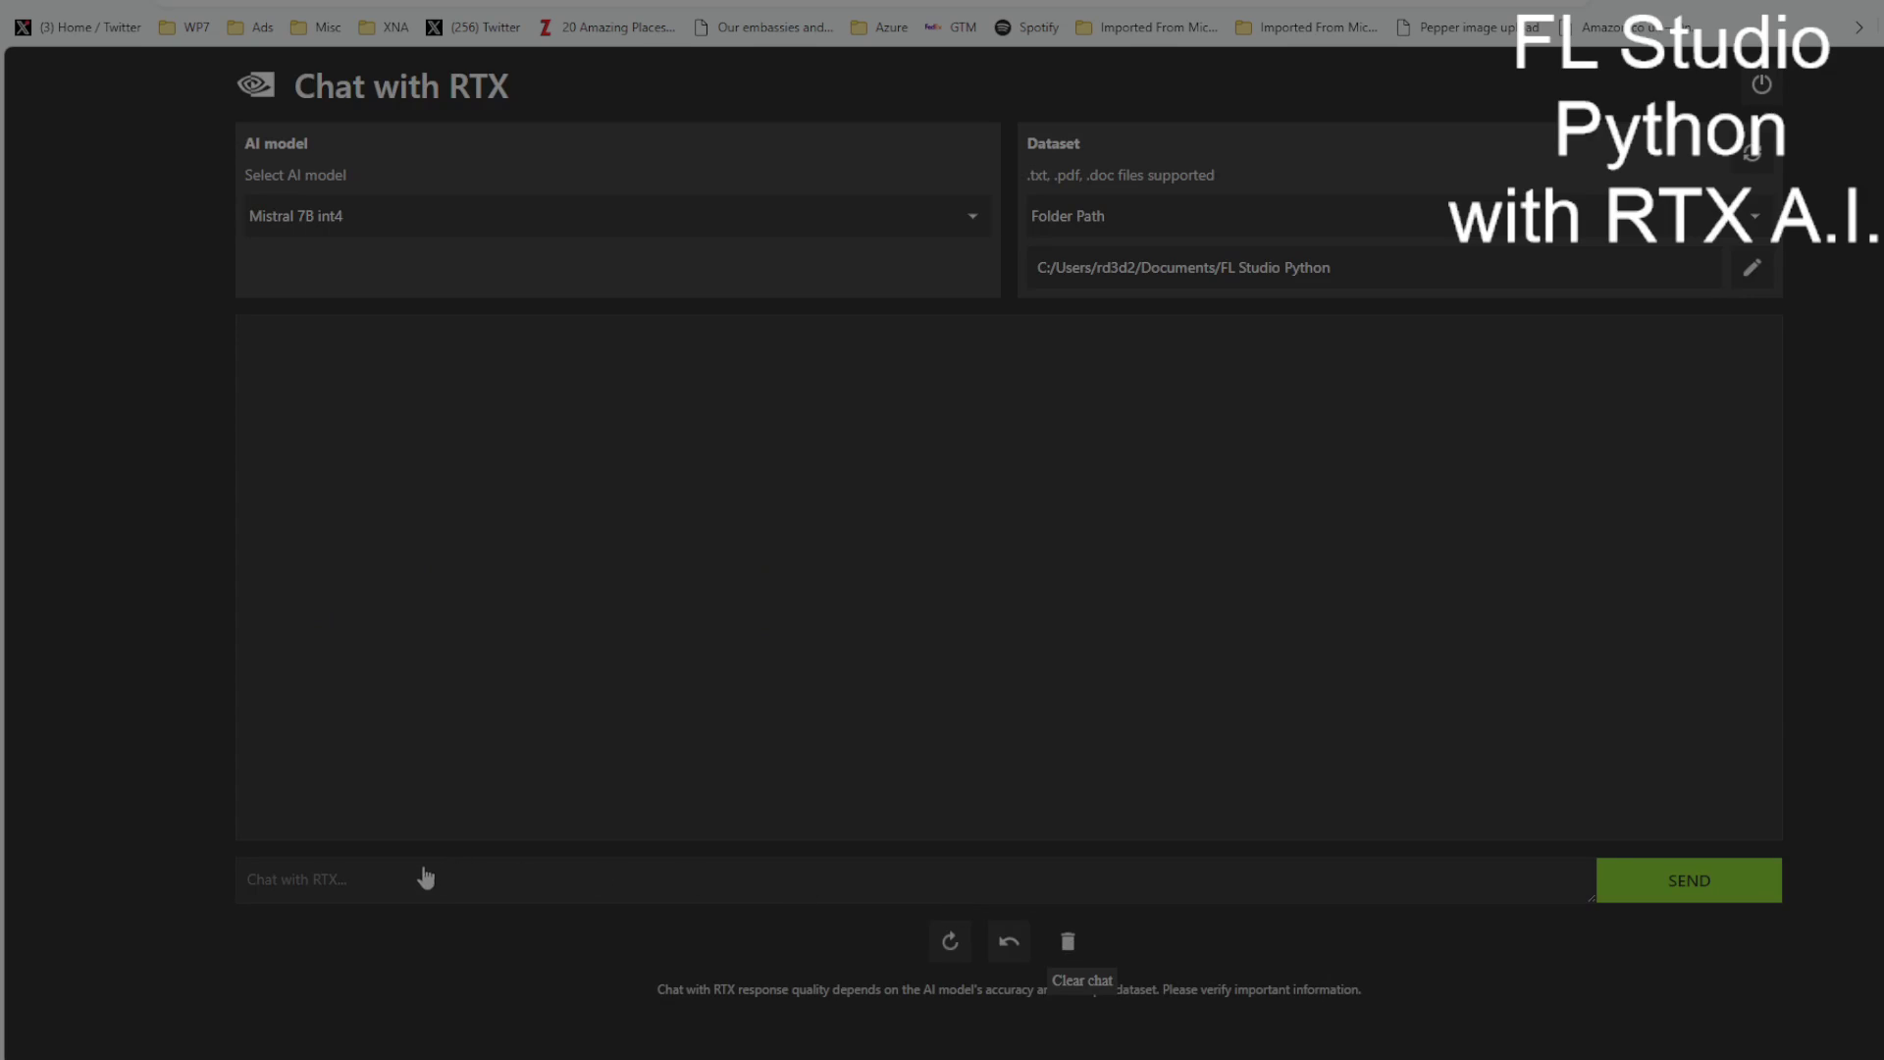
click(379, 880)
text(How can I get a list of the current marker names?)
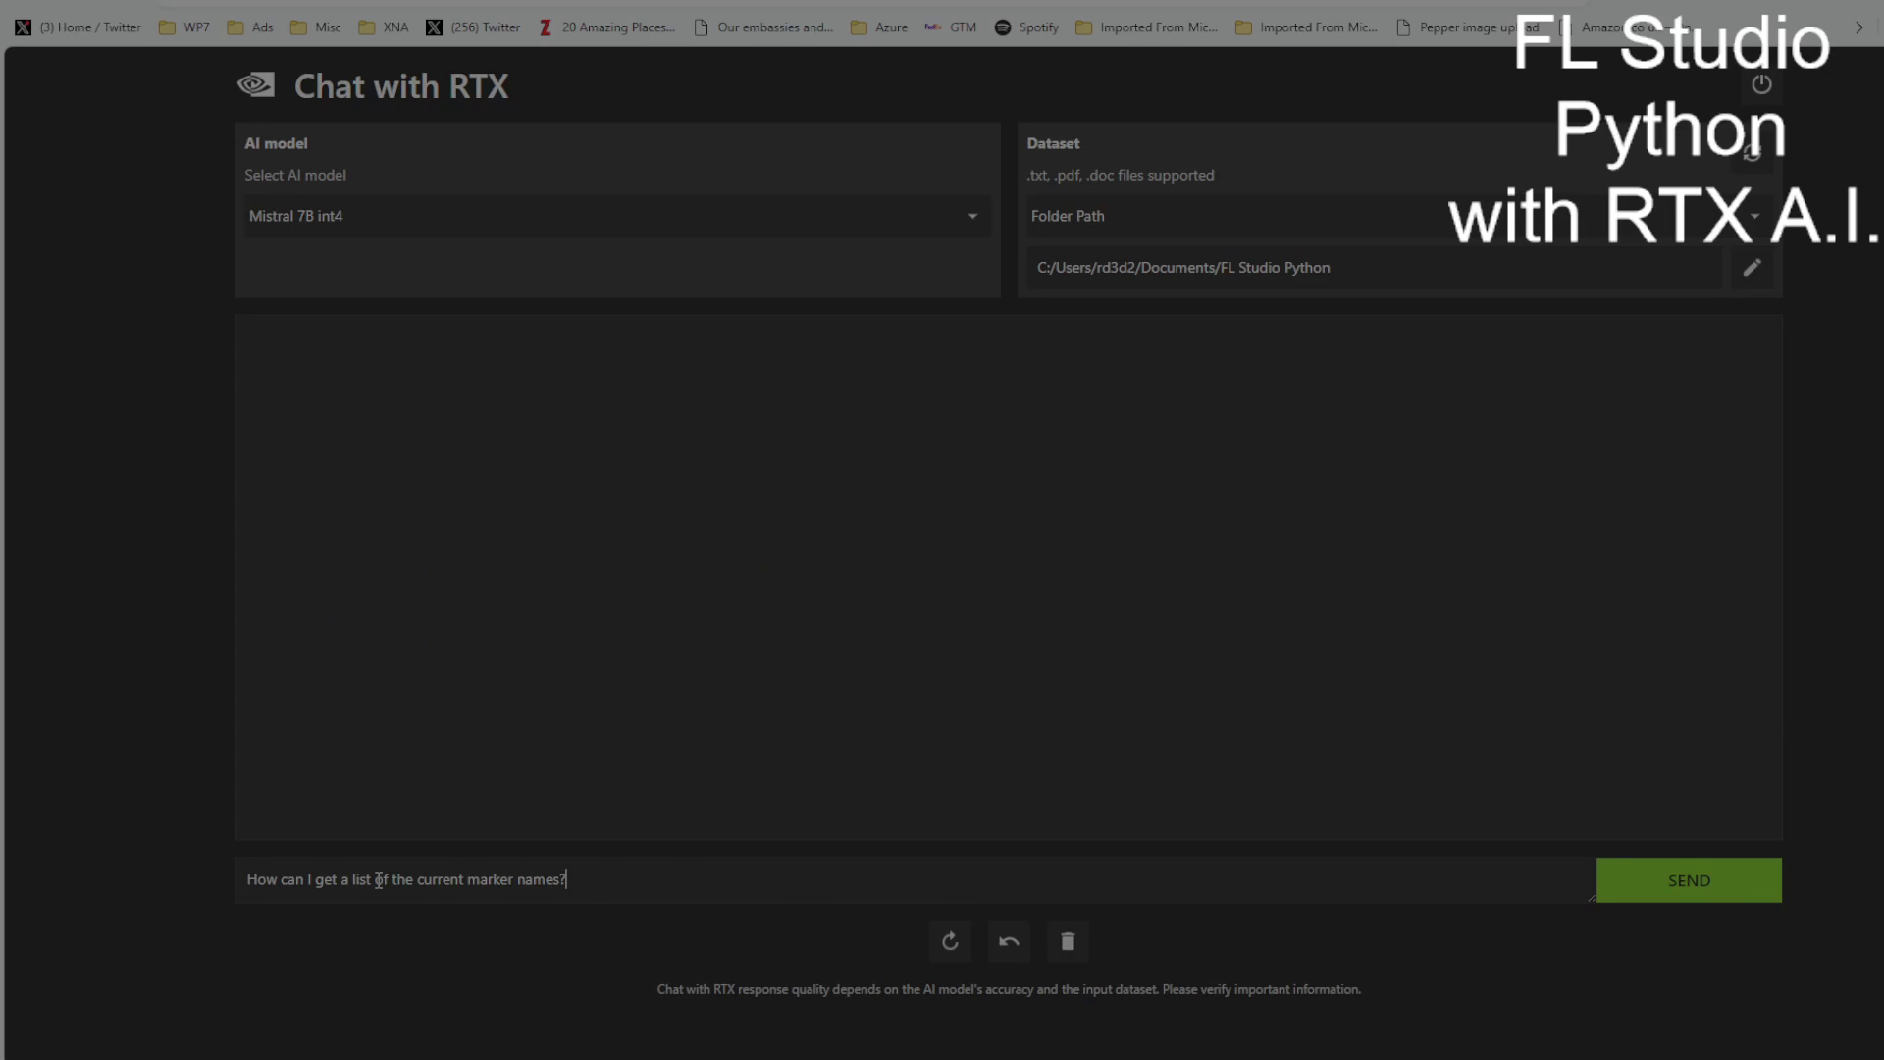
click(1672, 884)
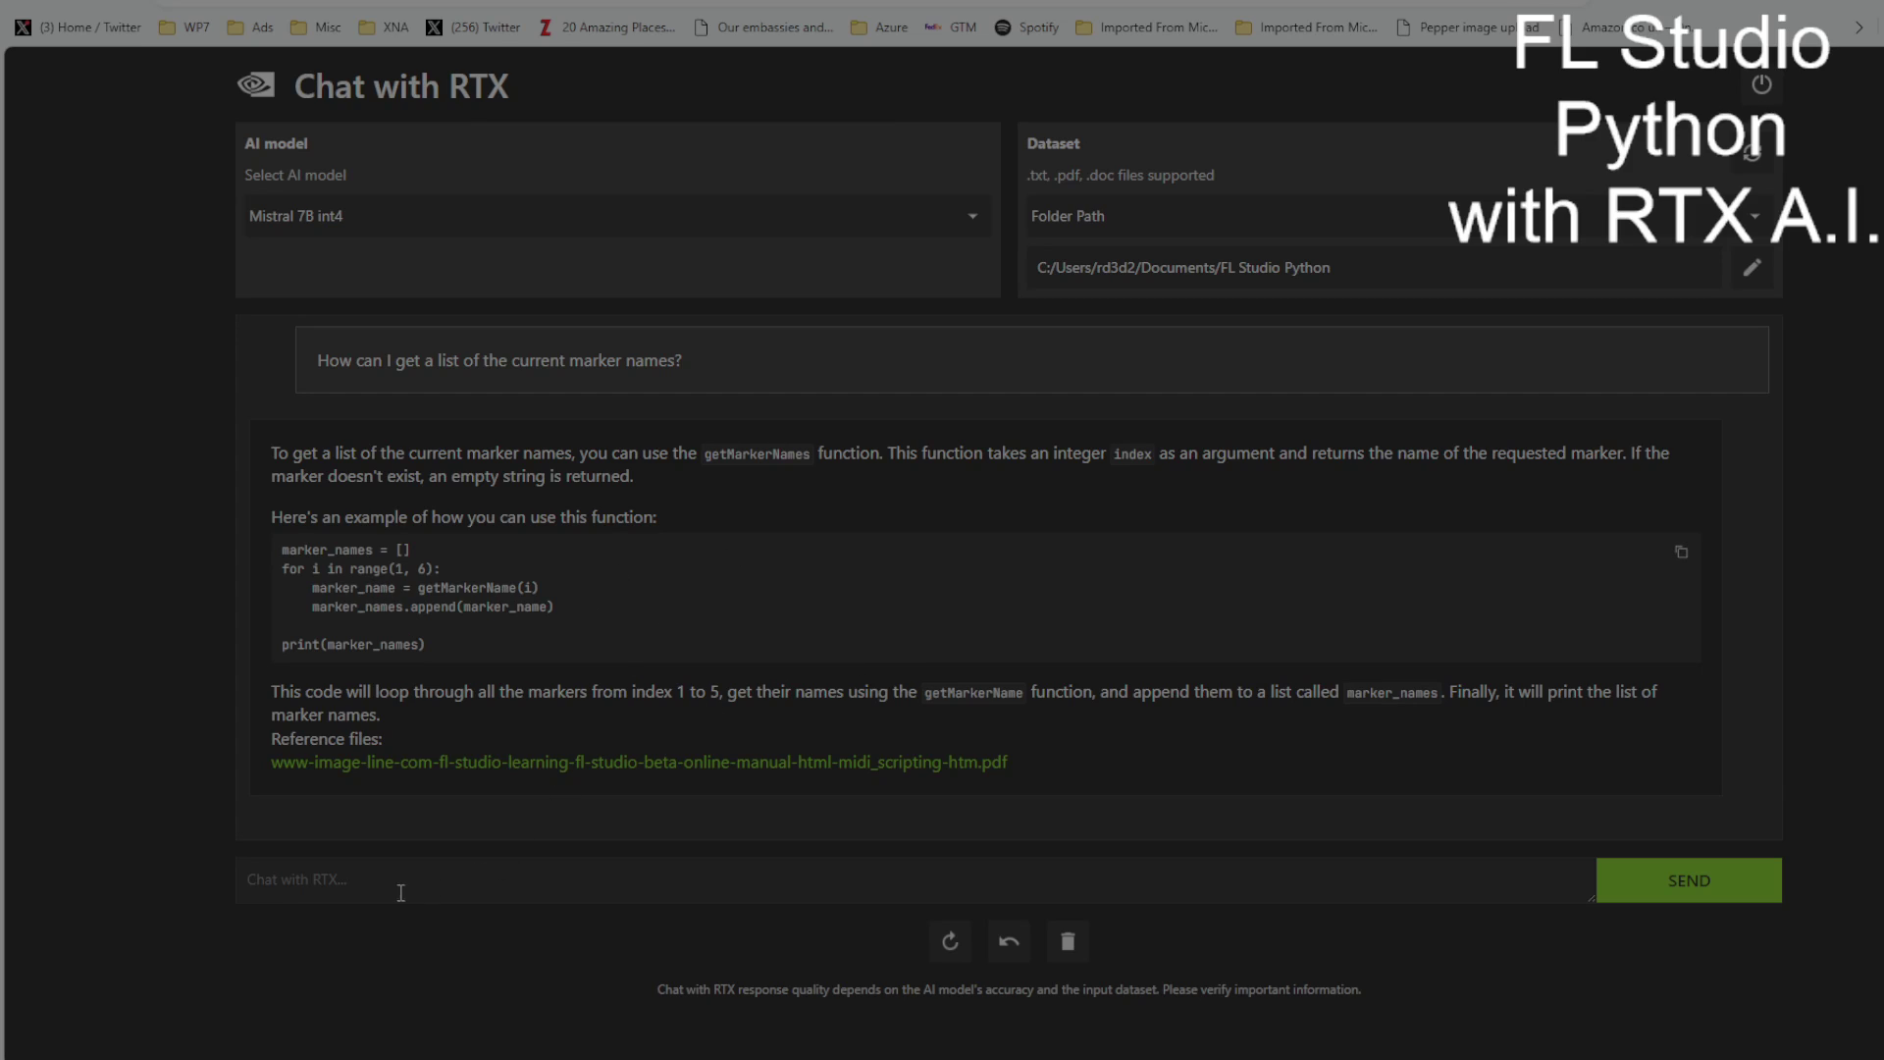
- Clear the chat and ask "How do I get the plugin name for the currently focussed plugin window?"
click(1068, 942)
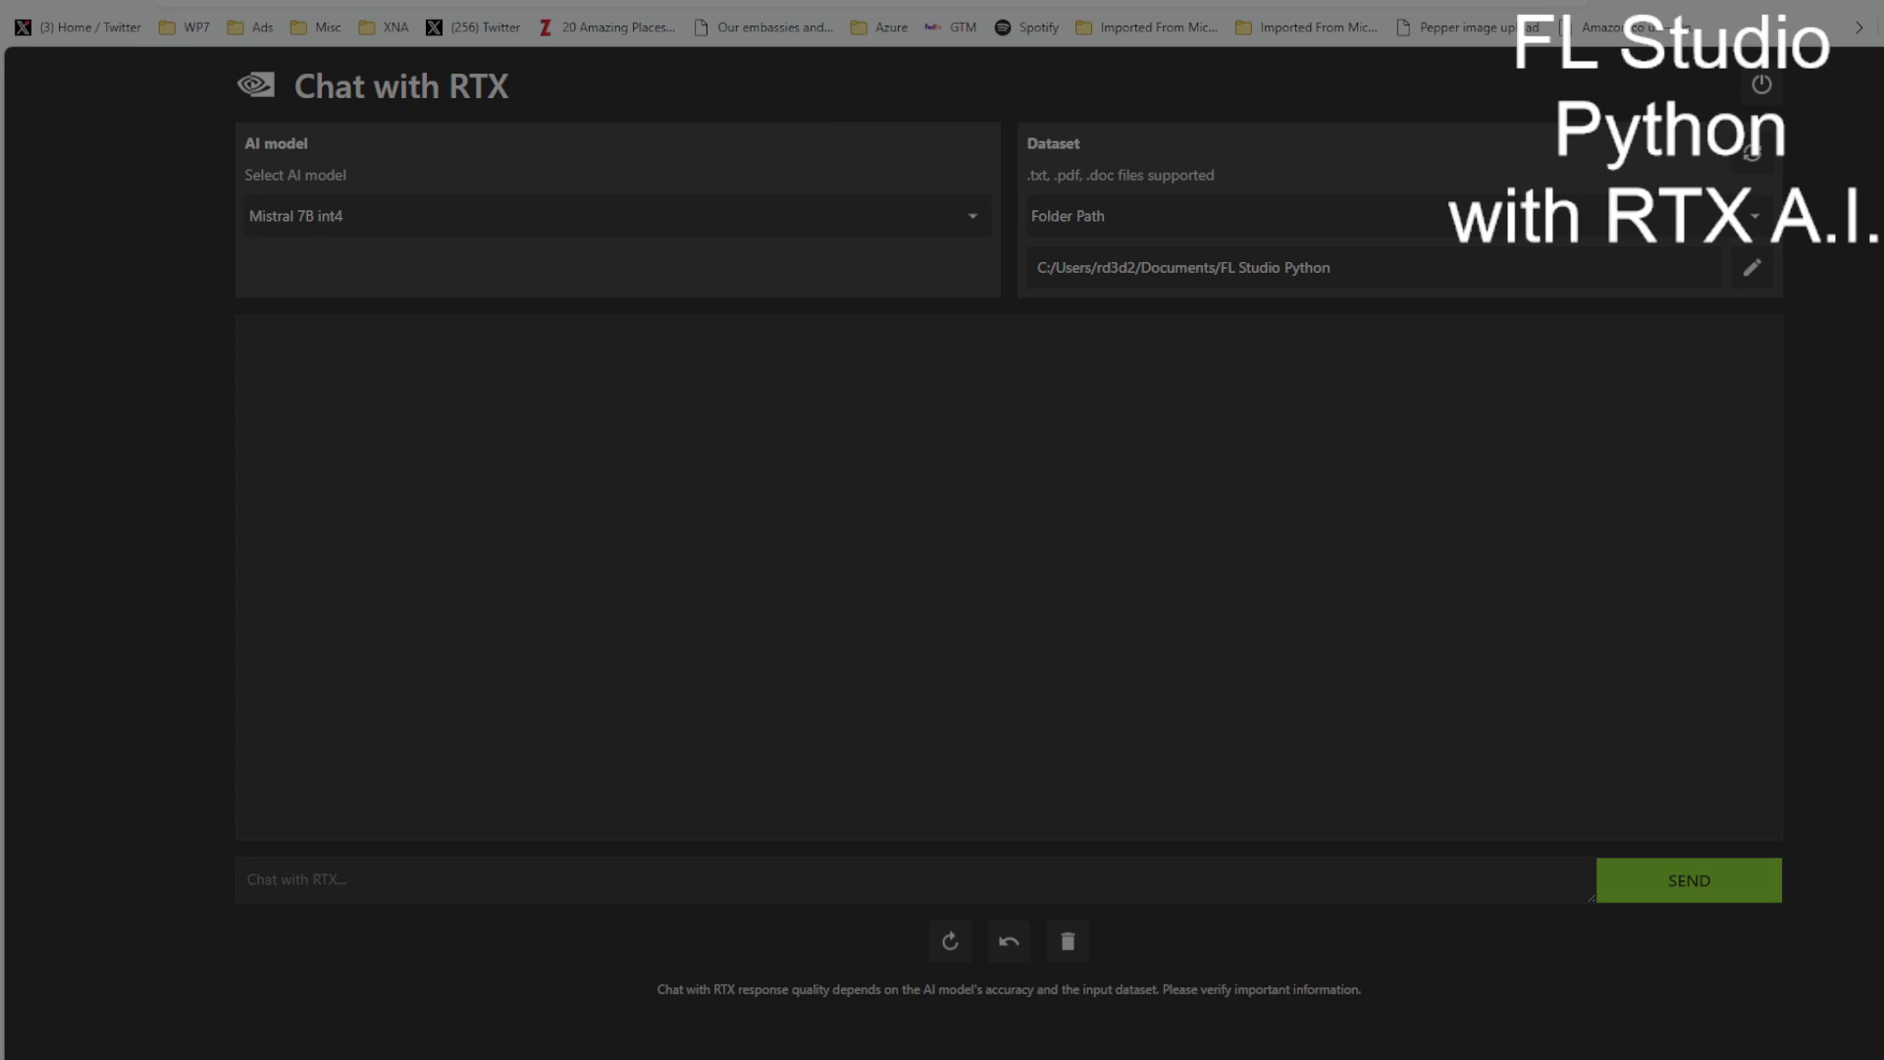
click(342, 881)
text(How do I get the plugin name for the currently focussed plugin window?)
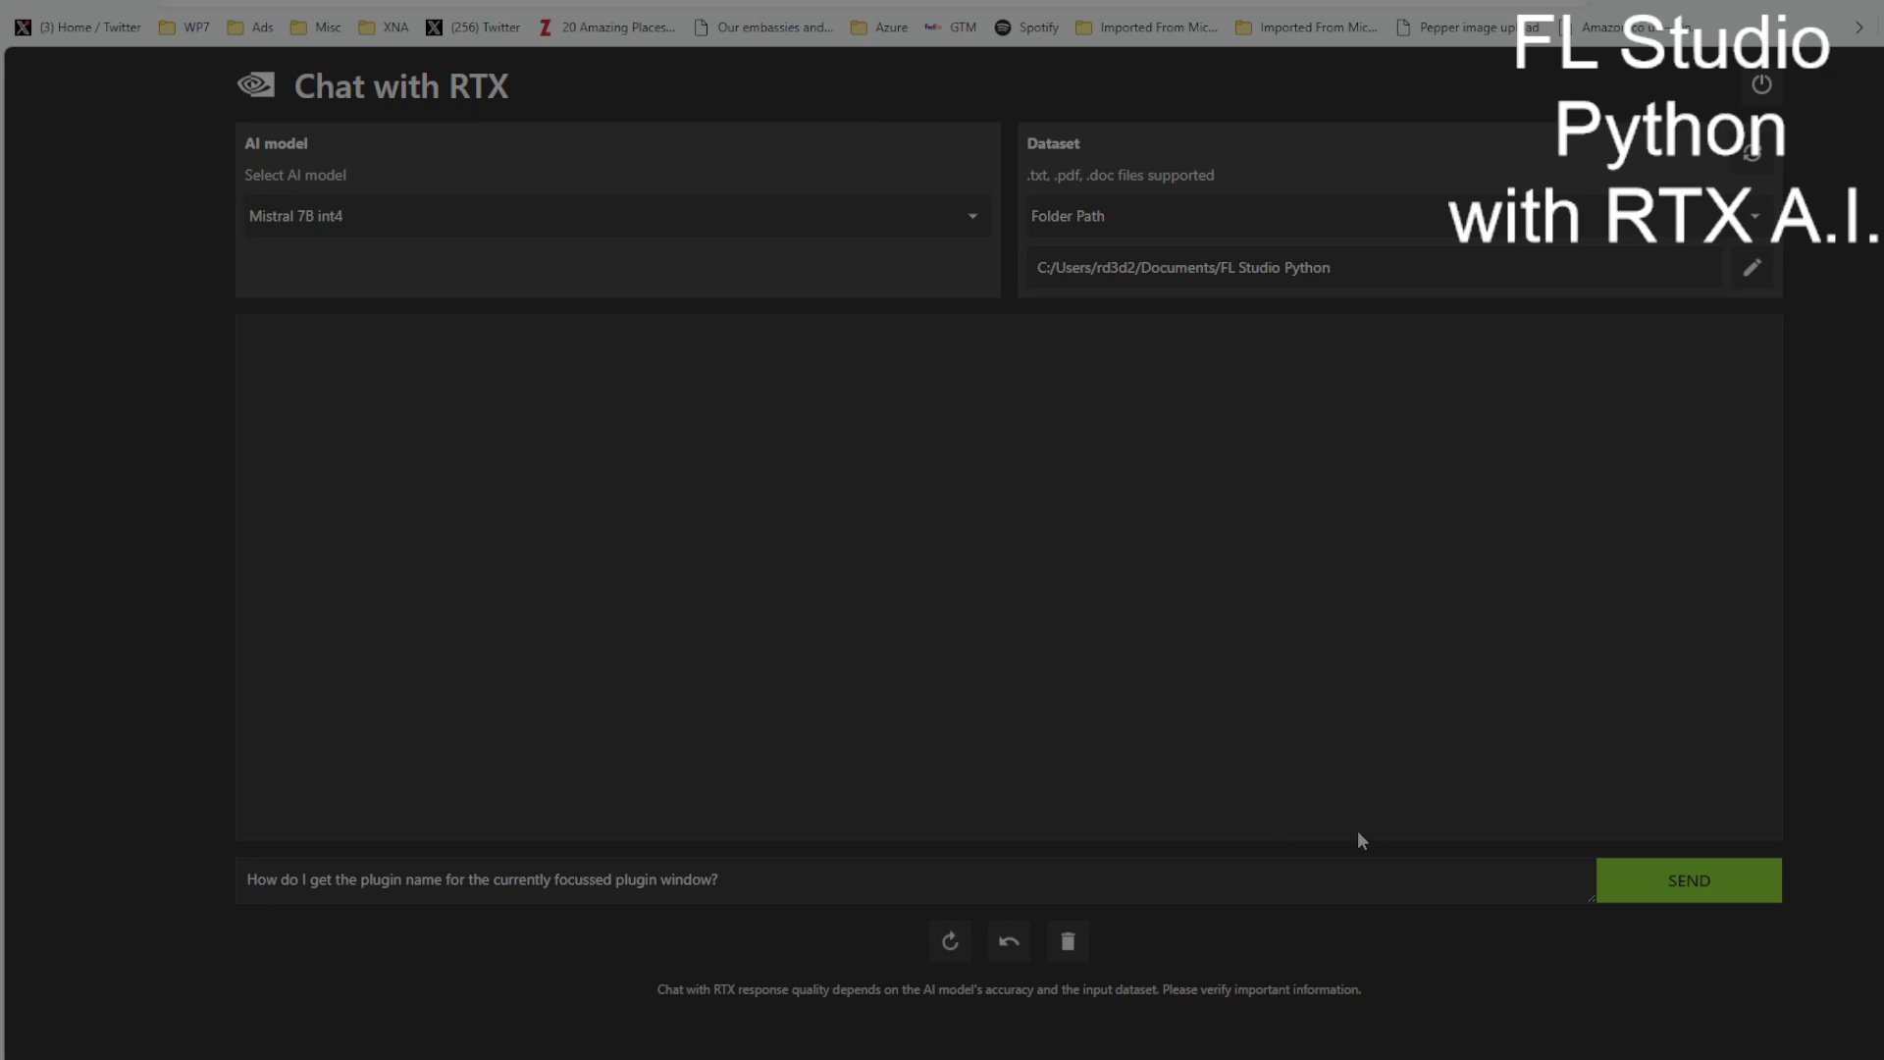
key(Return)
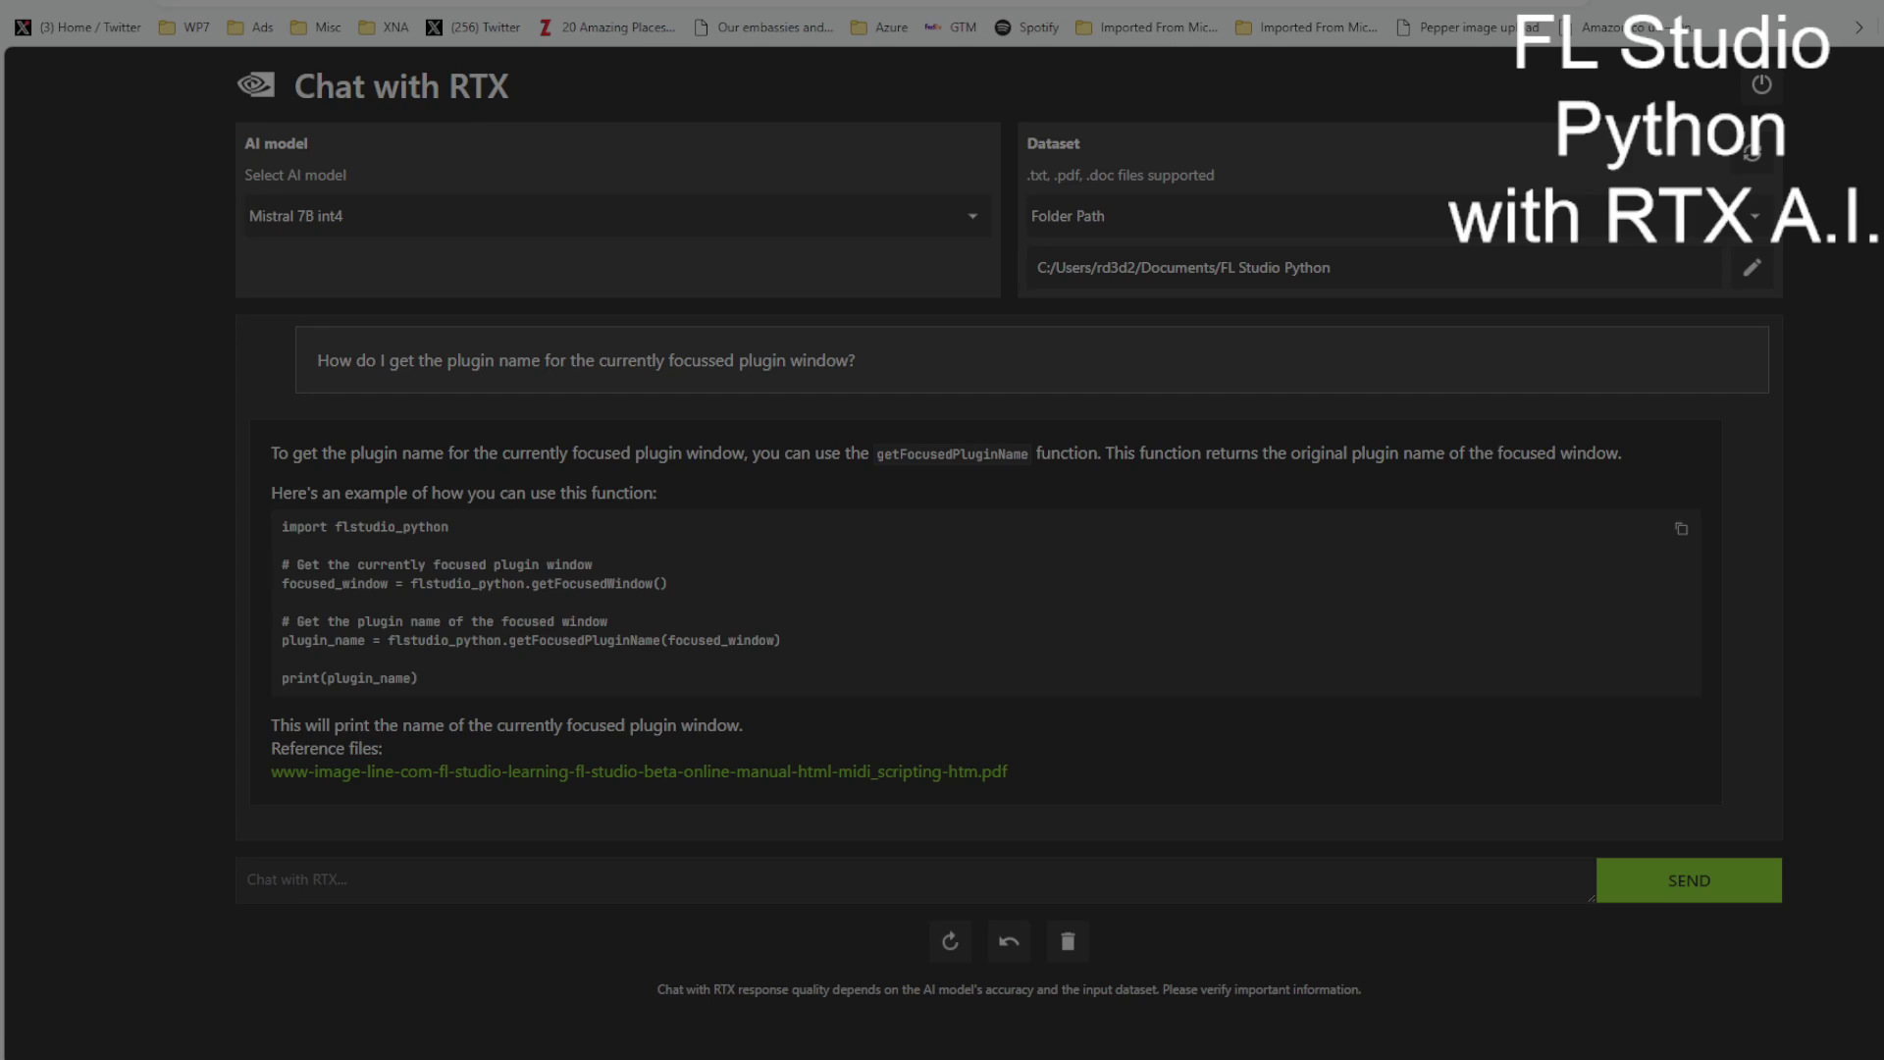
- Clear the chat, ask "How do I get a list of the parameters of the currently selected plugin?" and read through the answer
click(1038, 967)
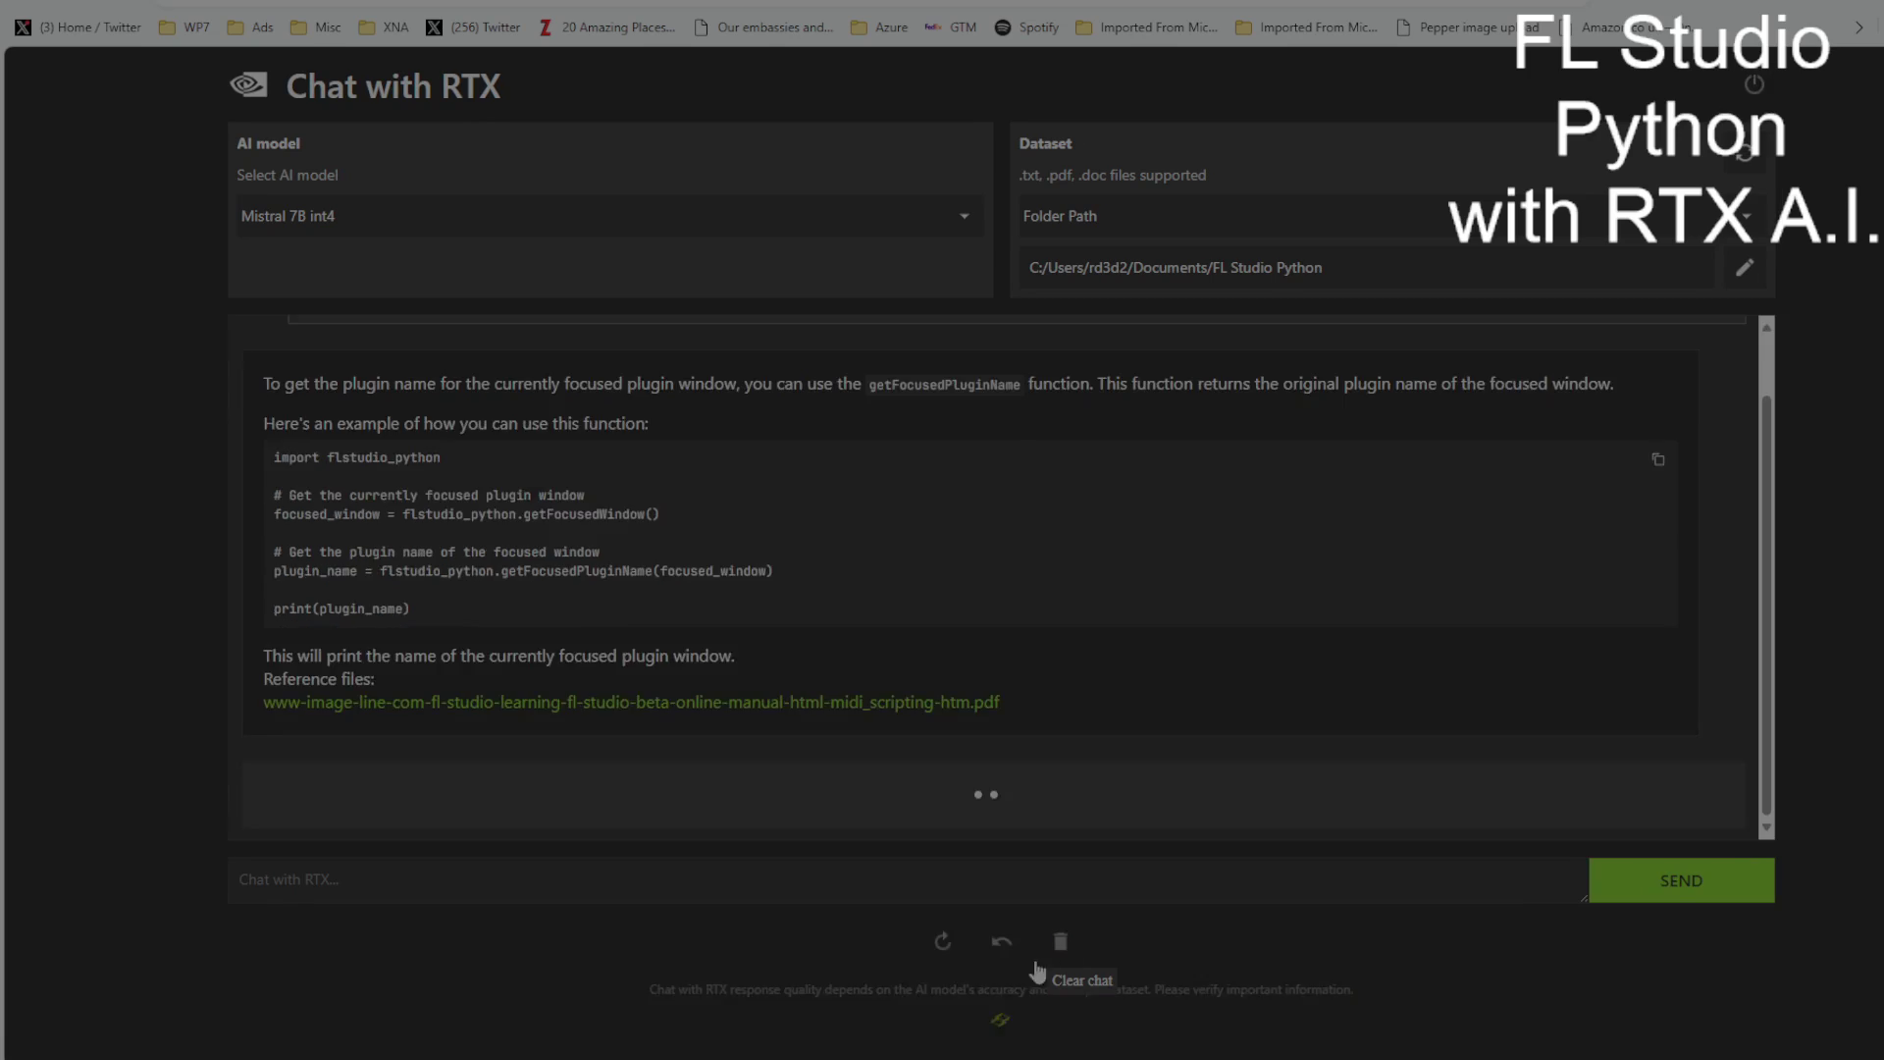
click(460, 879)
text(How do I get a list of the parameters of the currently selected plugin?)
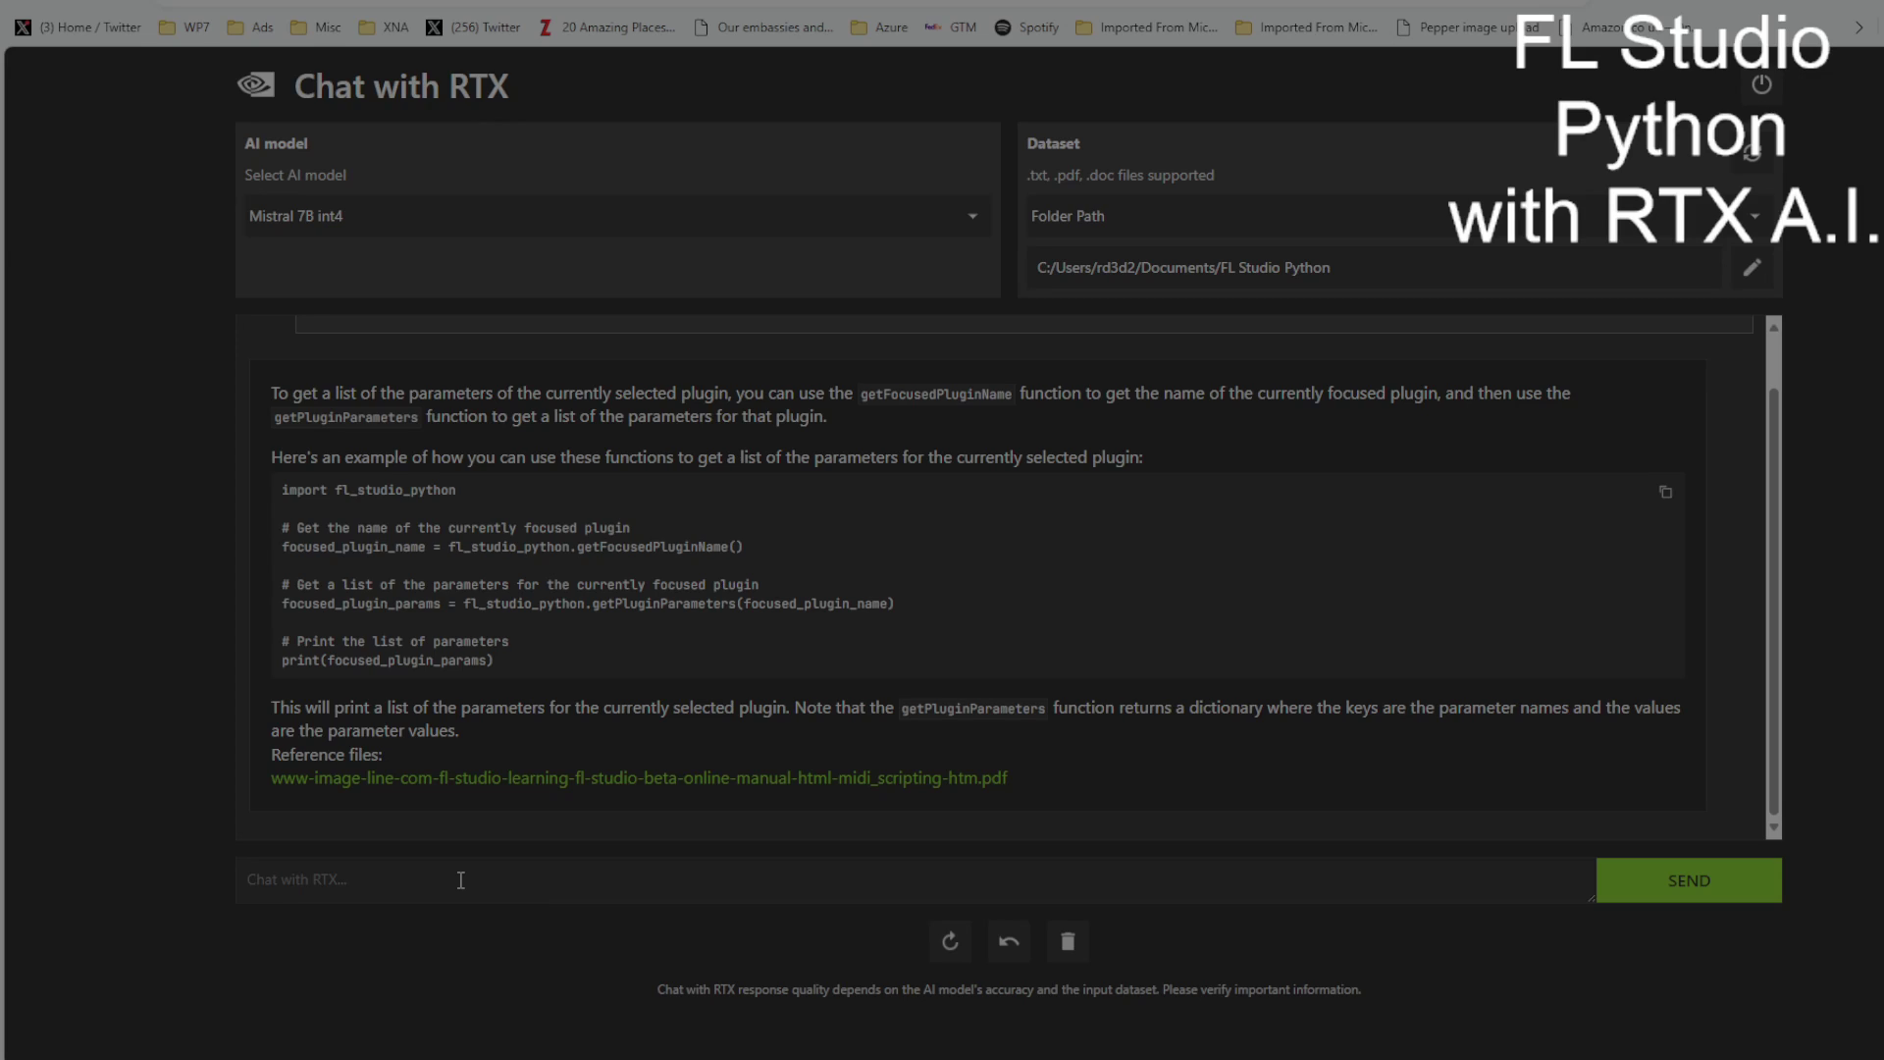
scroll(600, 691, up, 2)
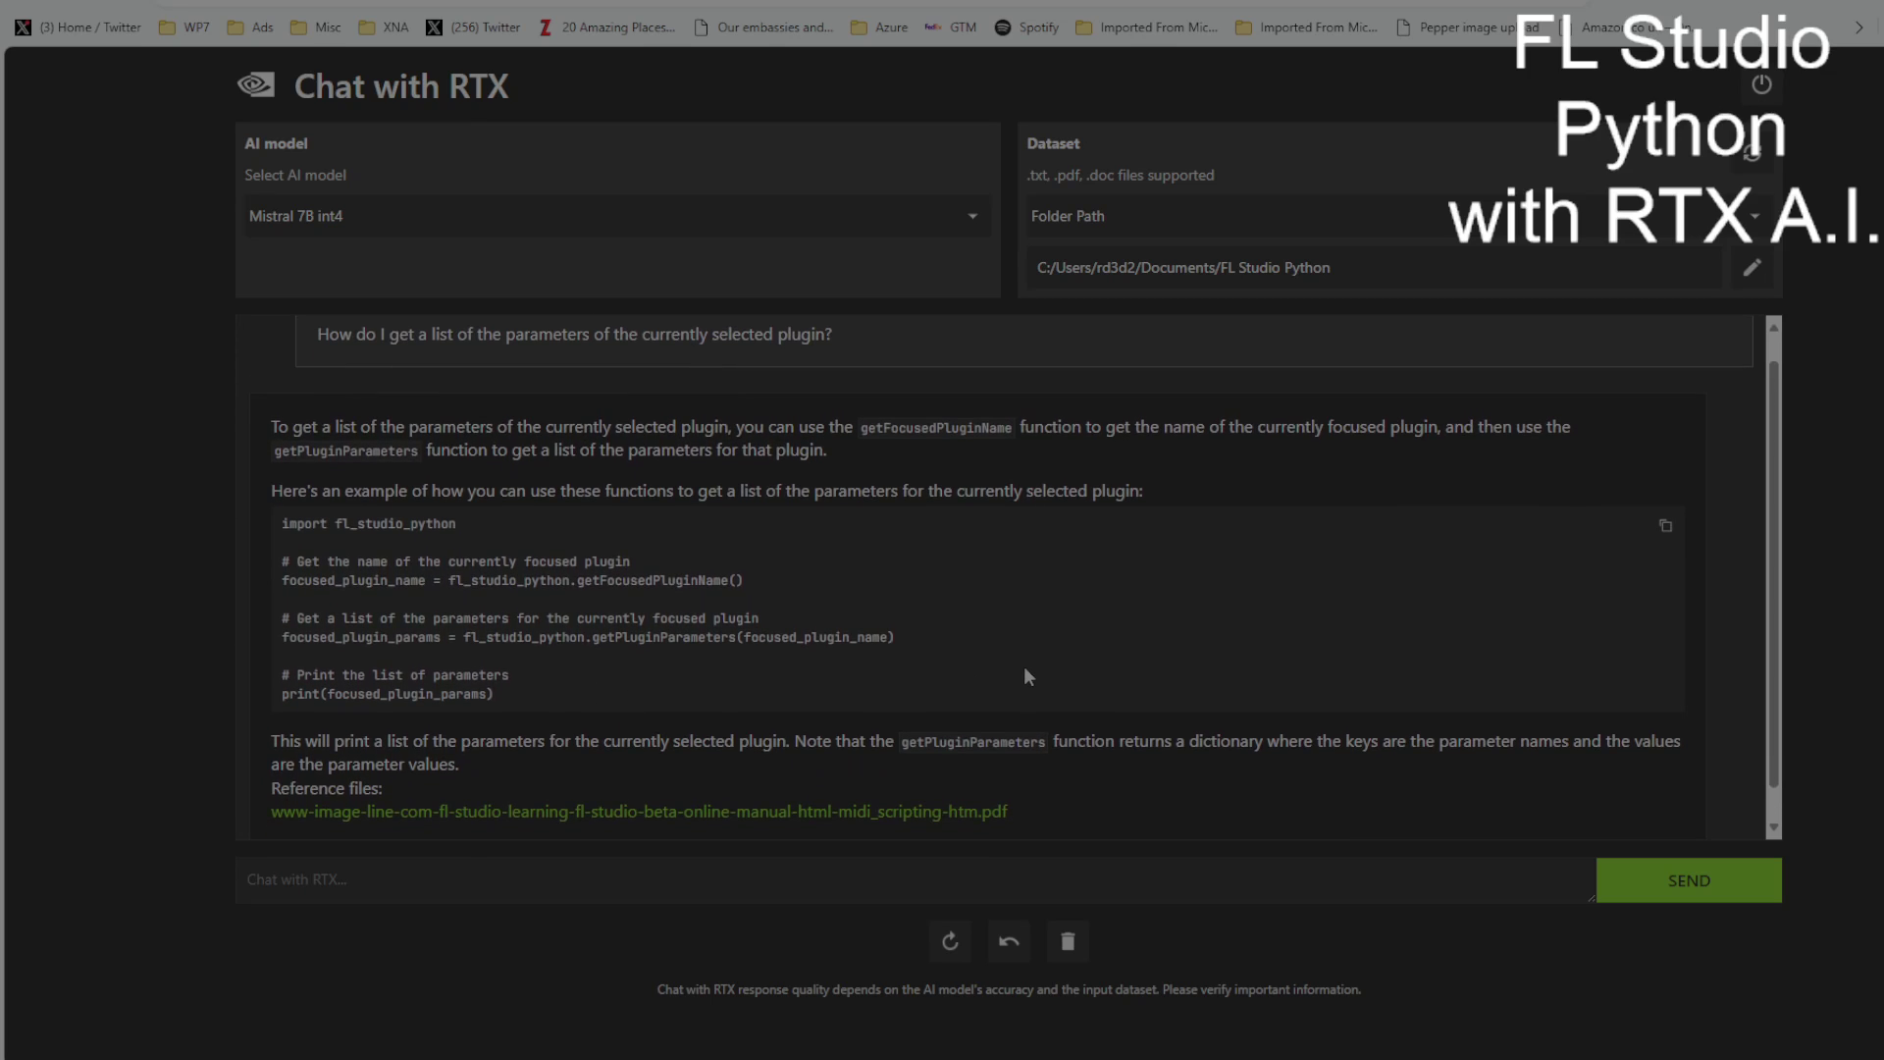
scroll(1025, 670, down, 2)
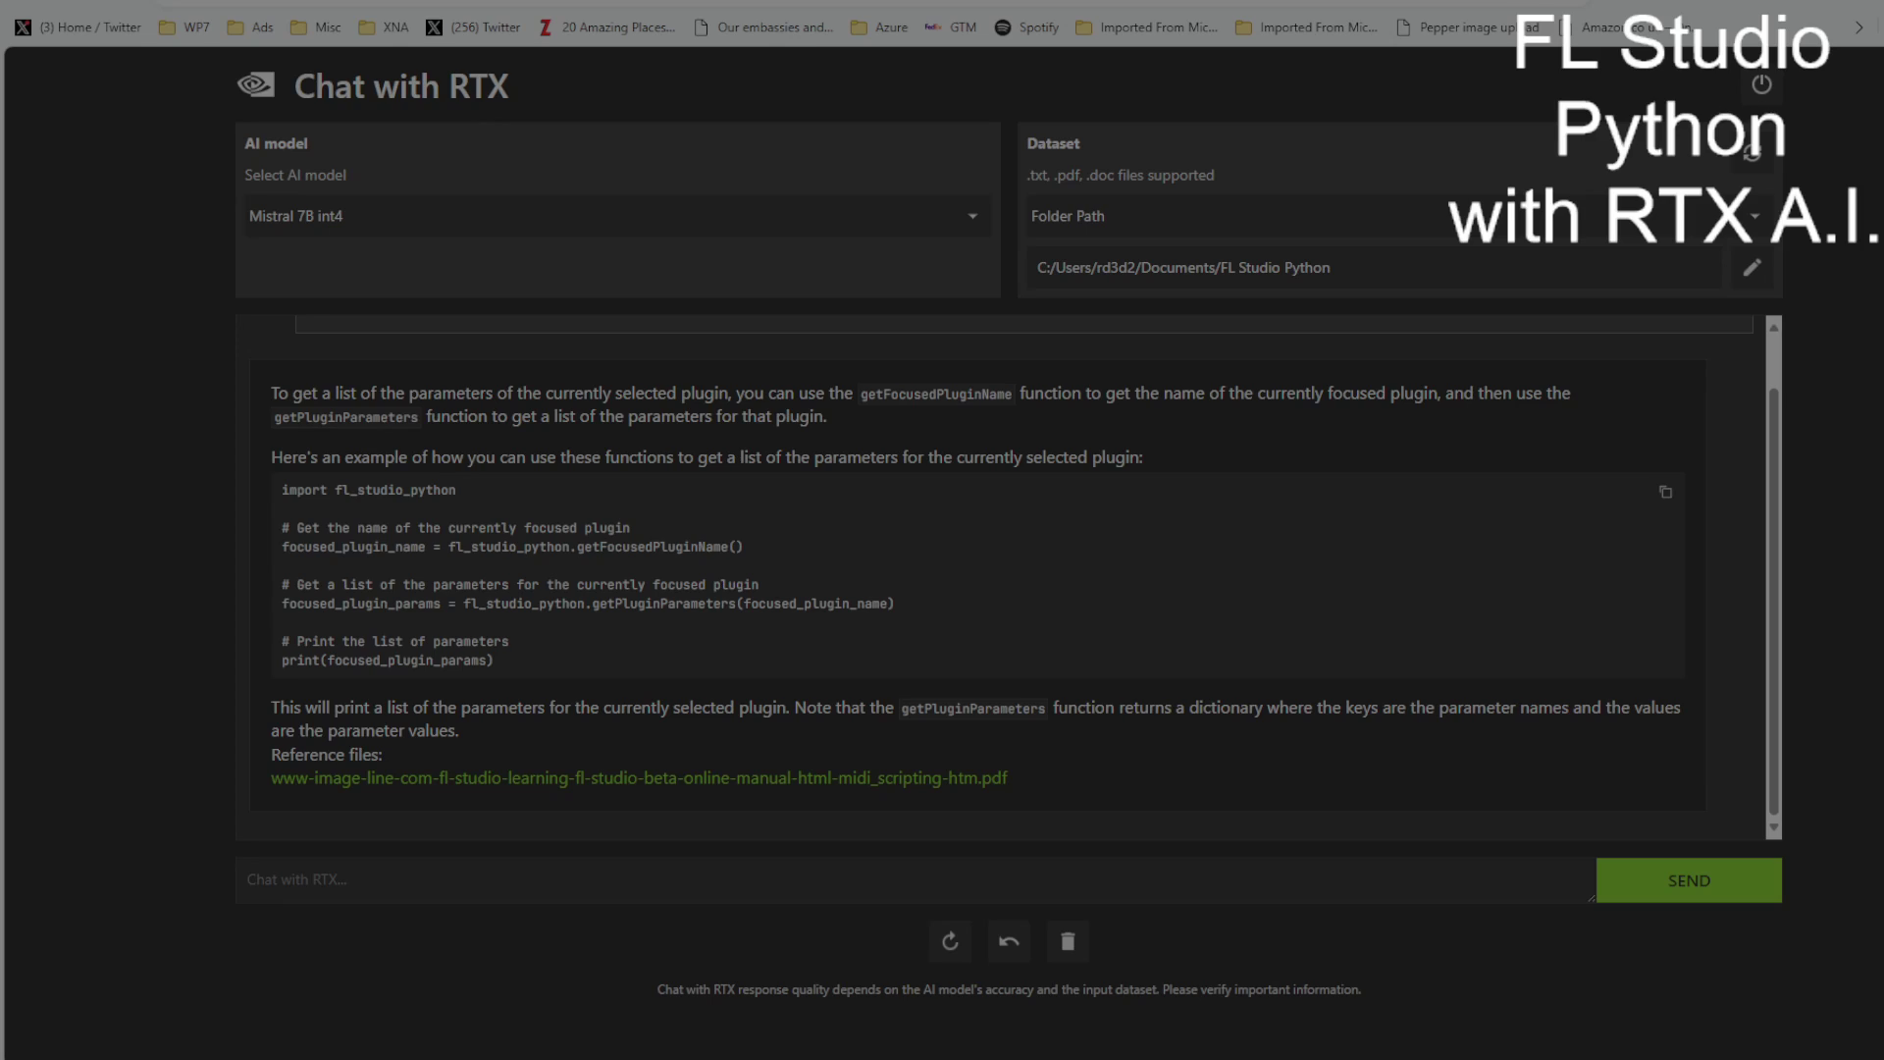
- Clear the chat and ask "How do I trigger the Fl Studio play and stop functions?"
click(1069, 945)
click(373, 881)
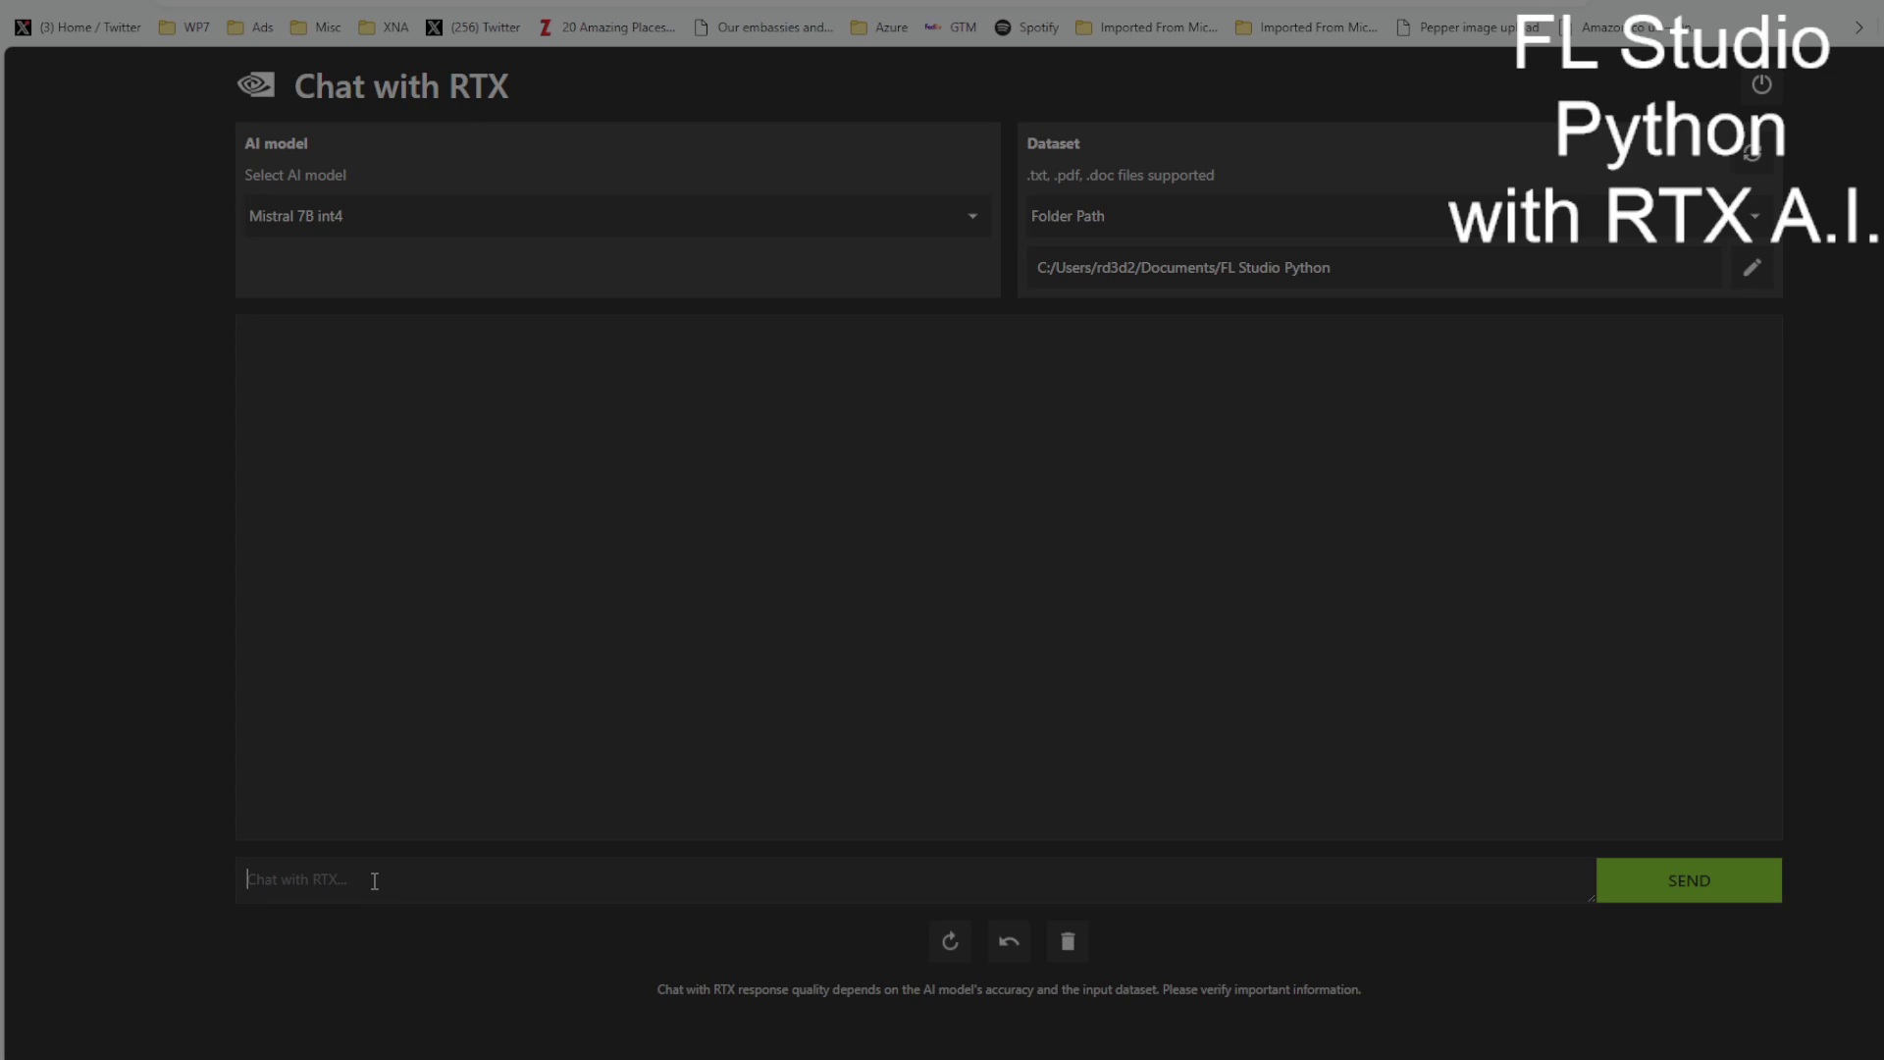
text(How do I trigger the Fl Studio play and stop functions?)
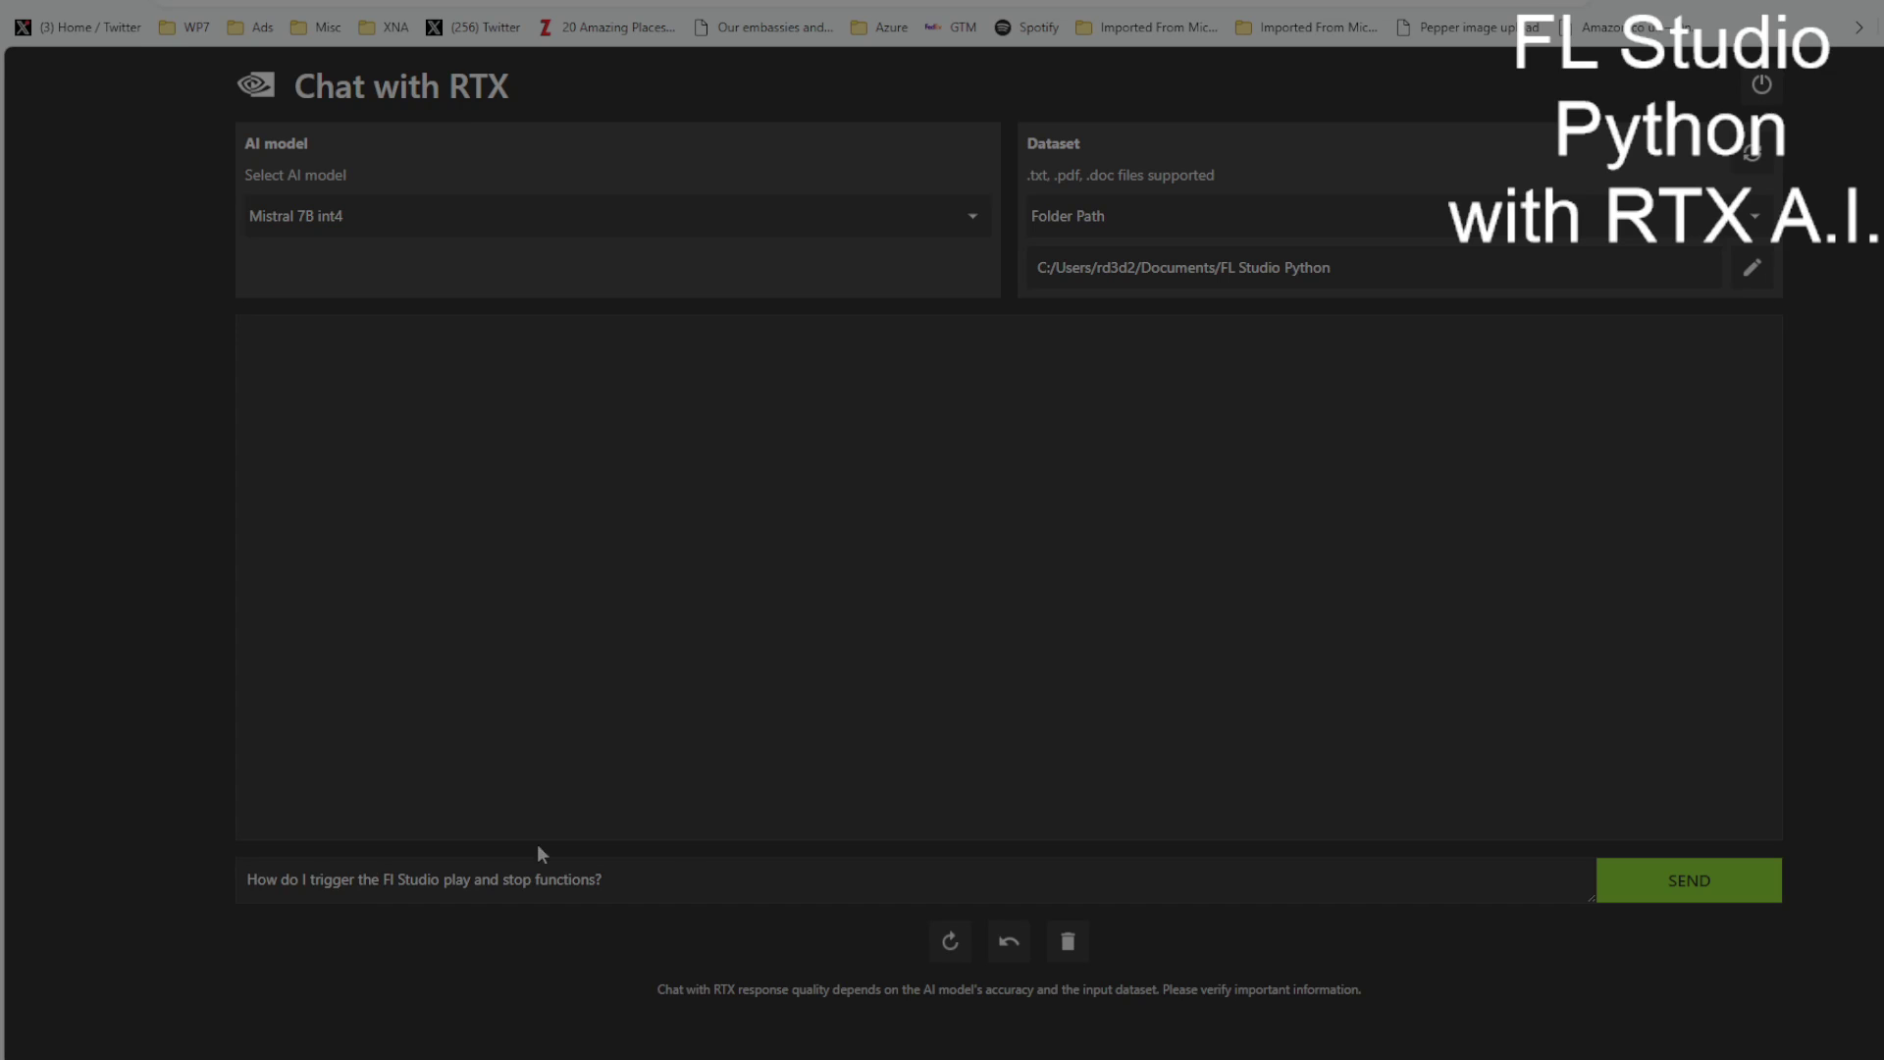
click(1688, 882)
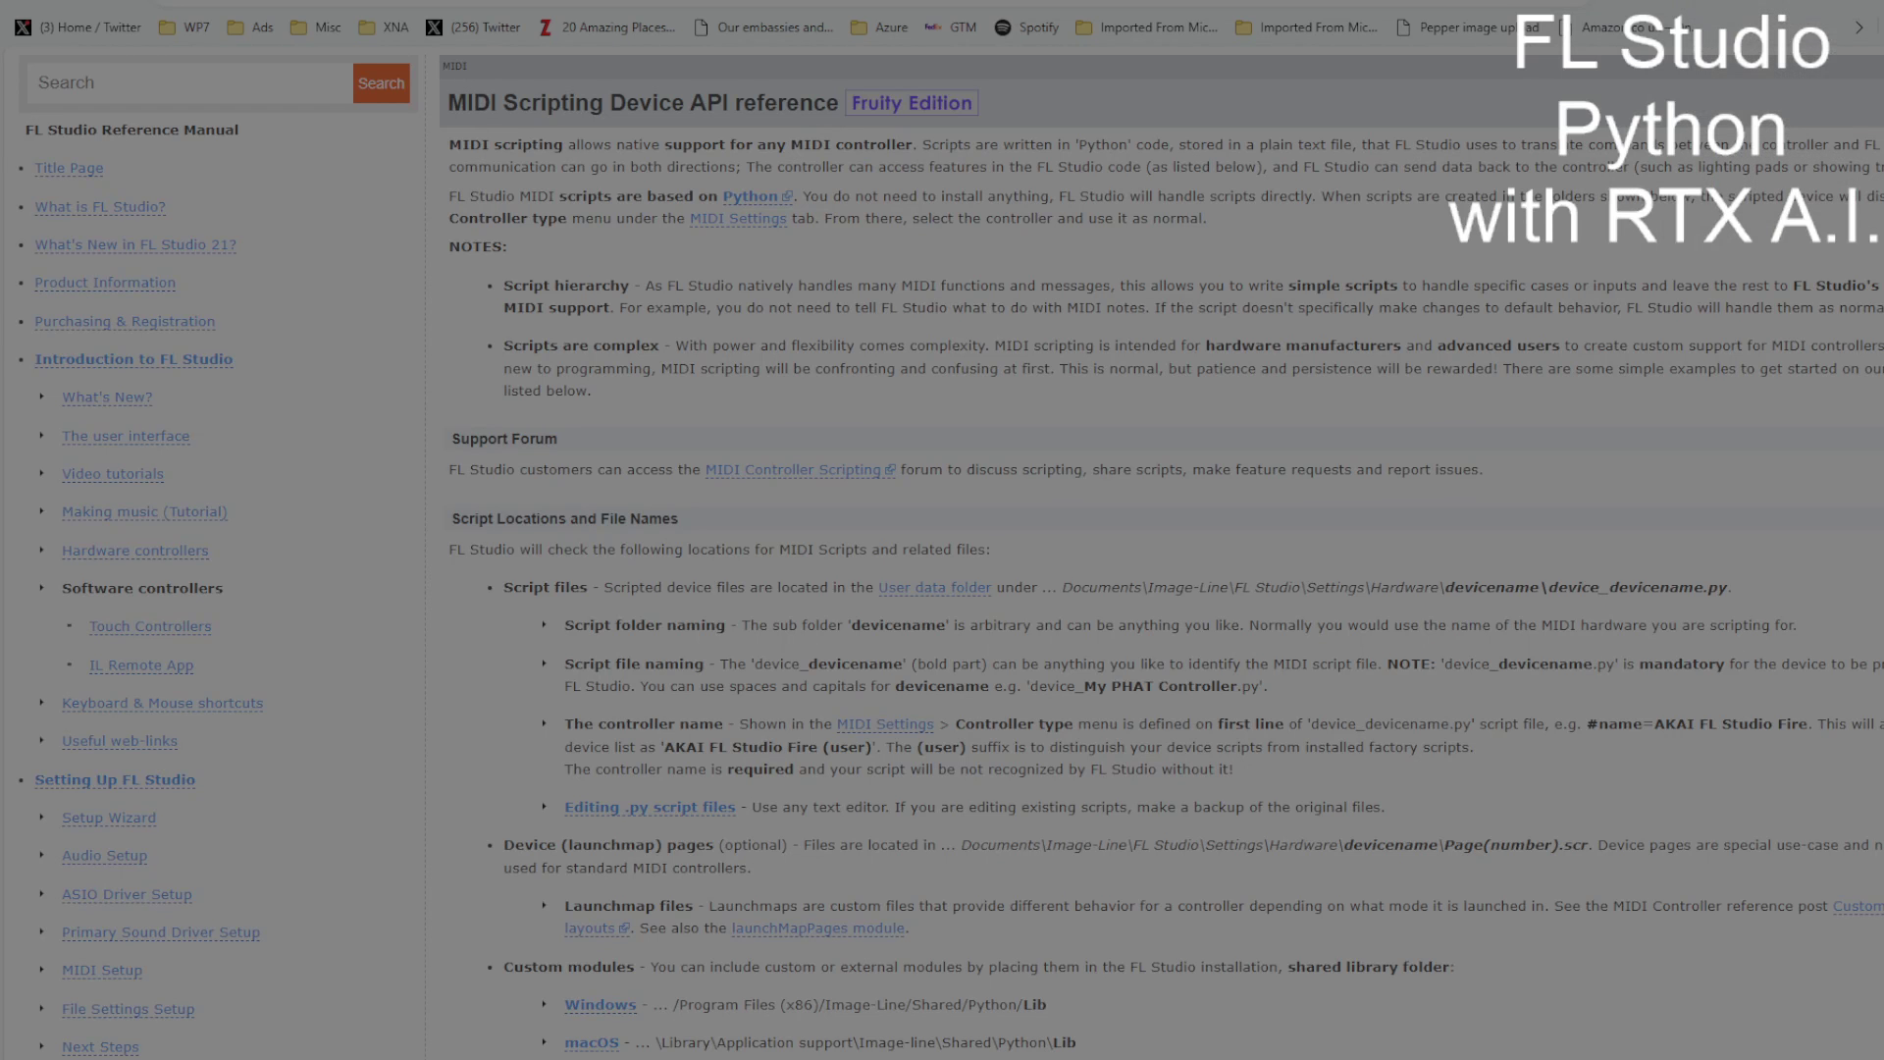
- Switch to the FL Studio online manual and skim the script locations and getting started sections of the MIDI scripting page
scroll(1719, 510, down, 3)
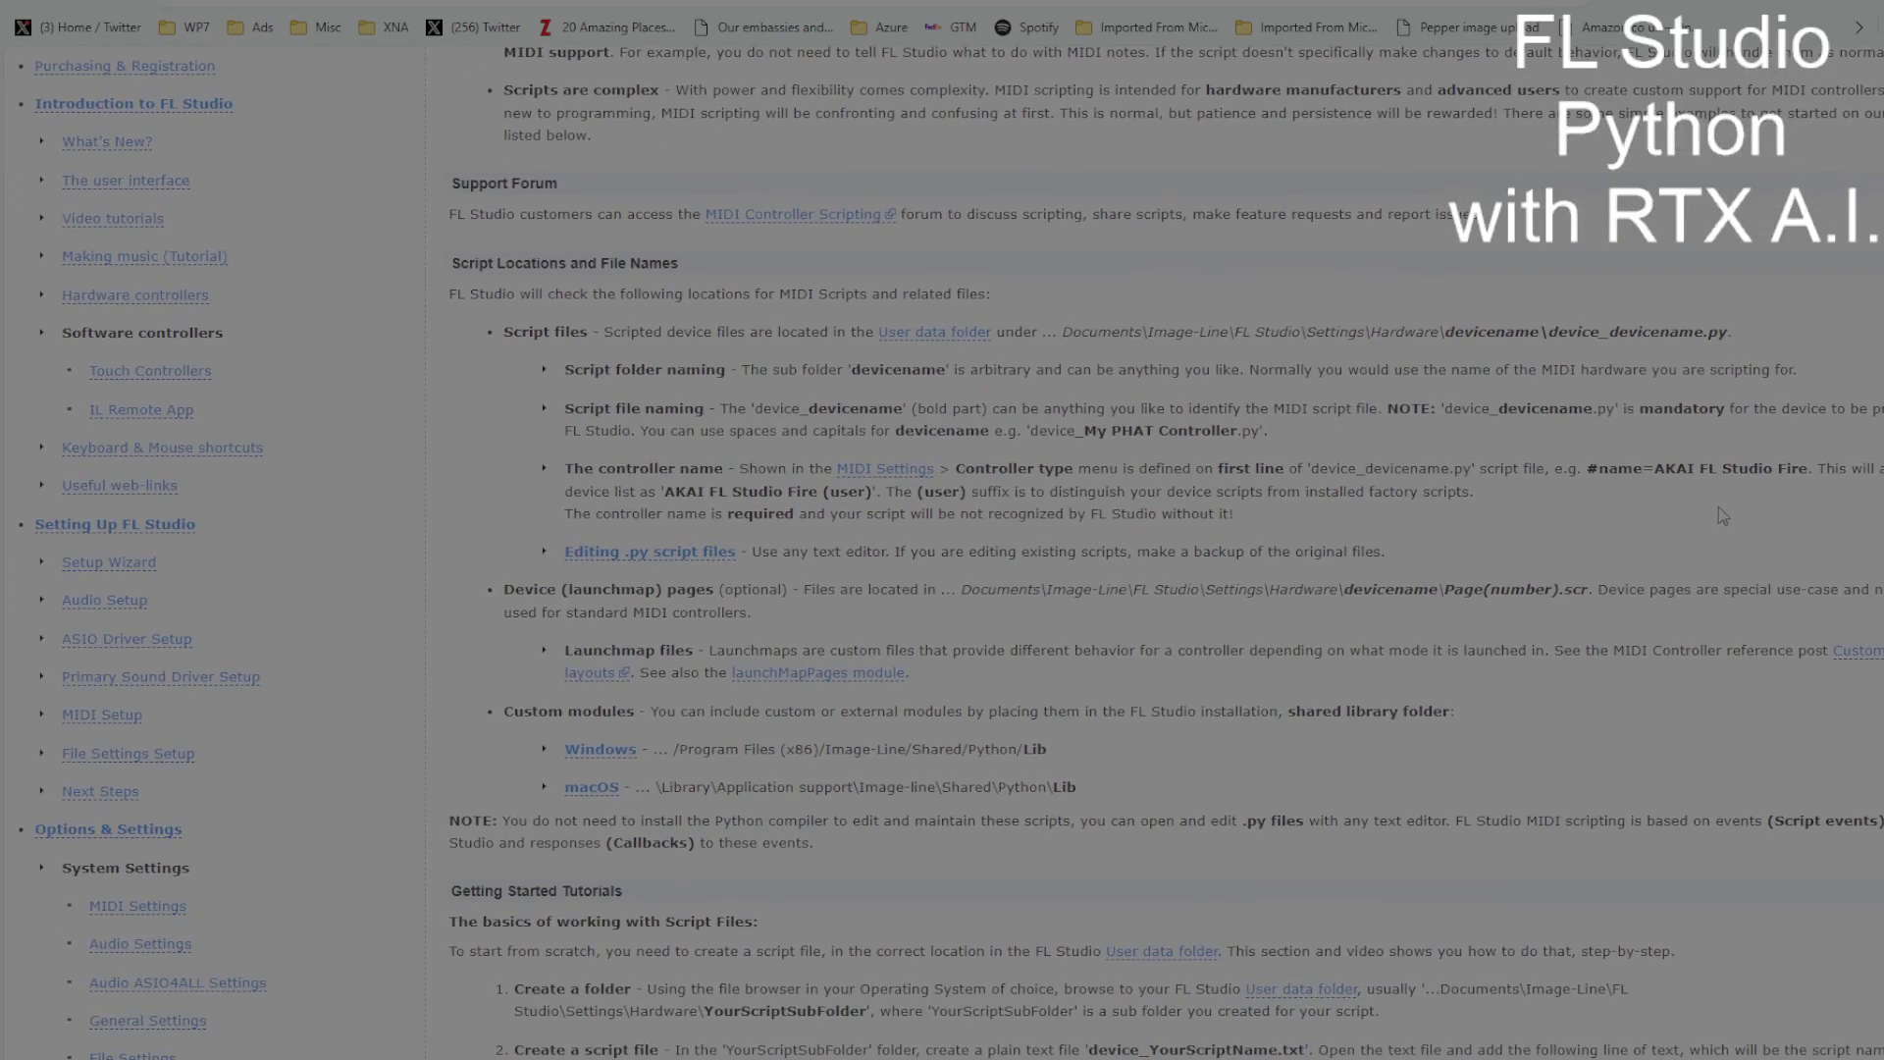
scroll(1718, 508, down, 13)
scroll(1691, 508, up, 8)
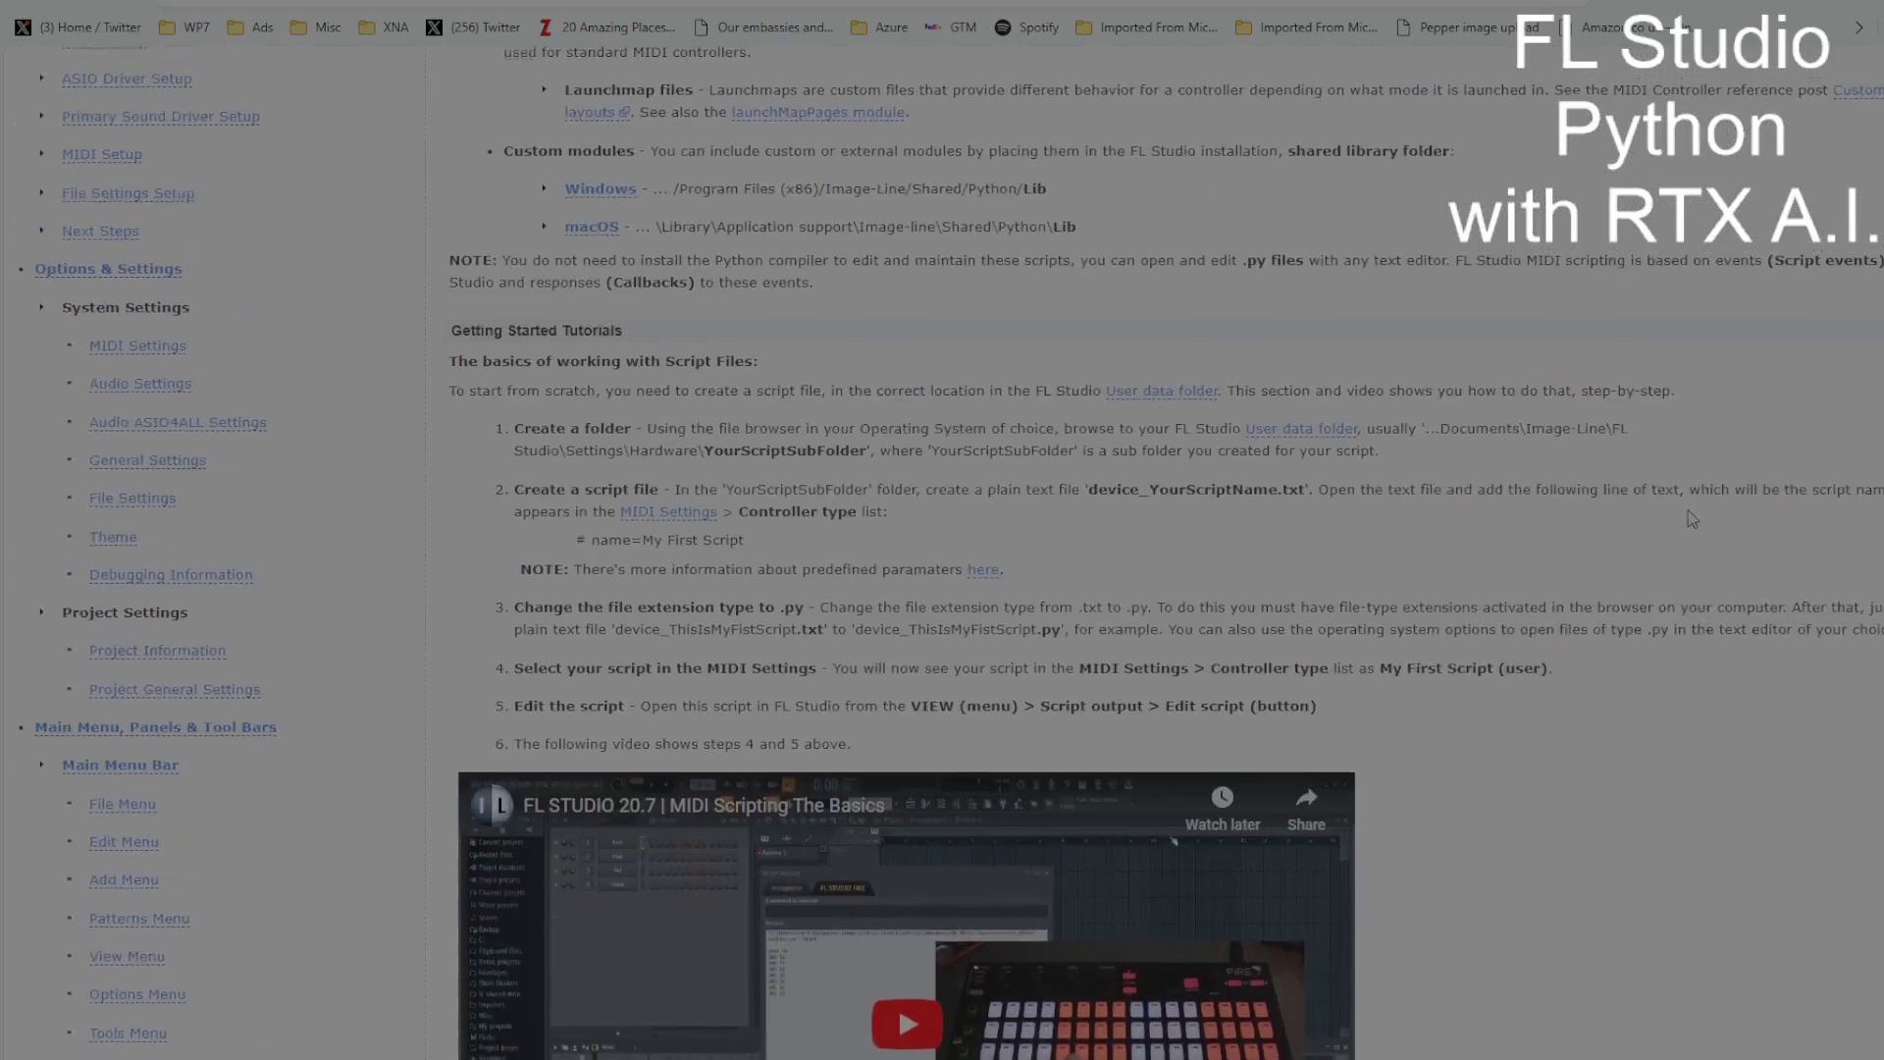
scroll(1692, 519, up, 10)
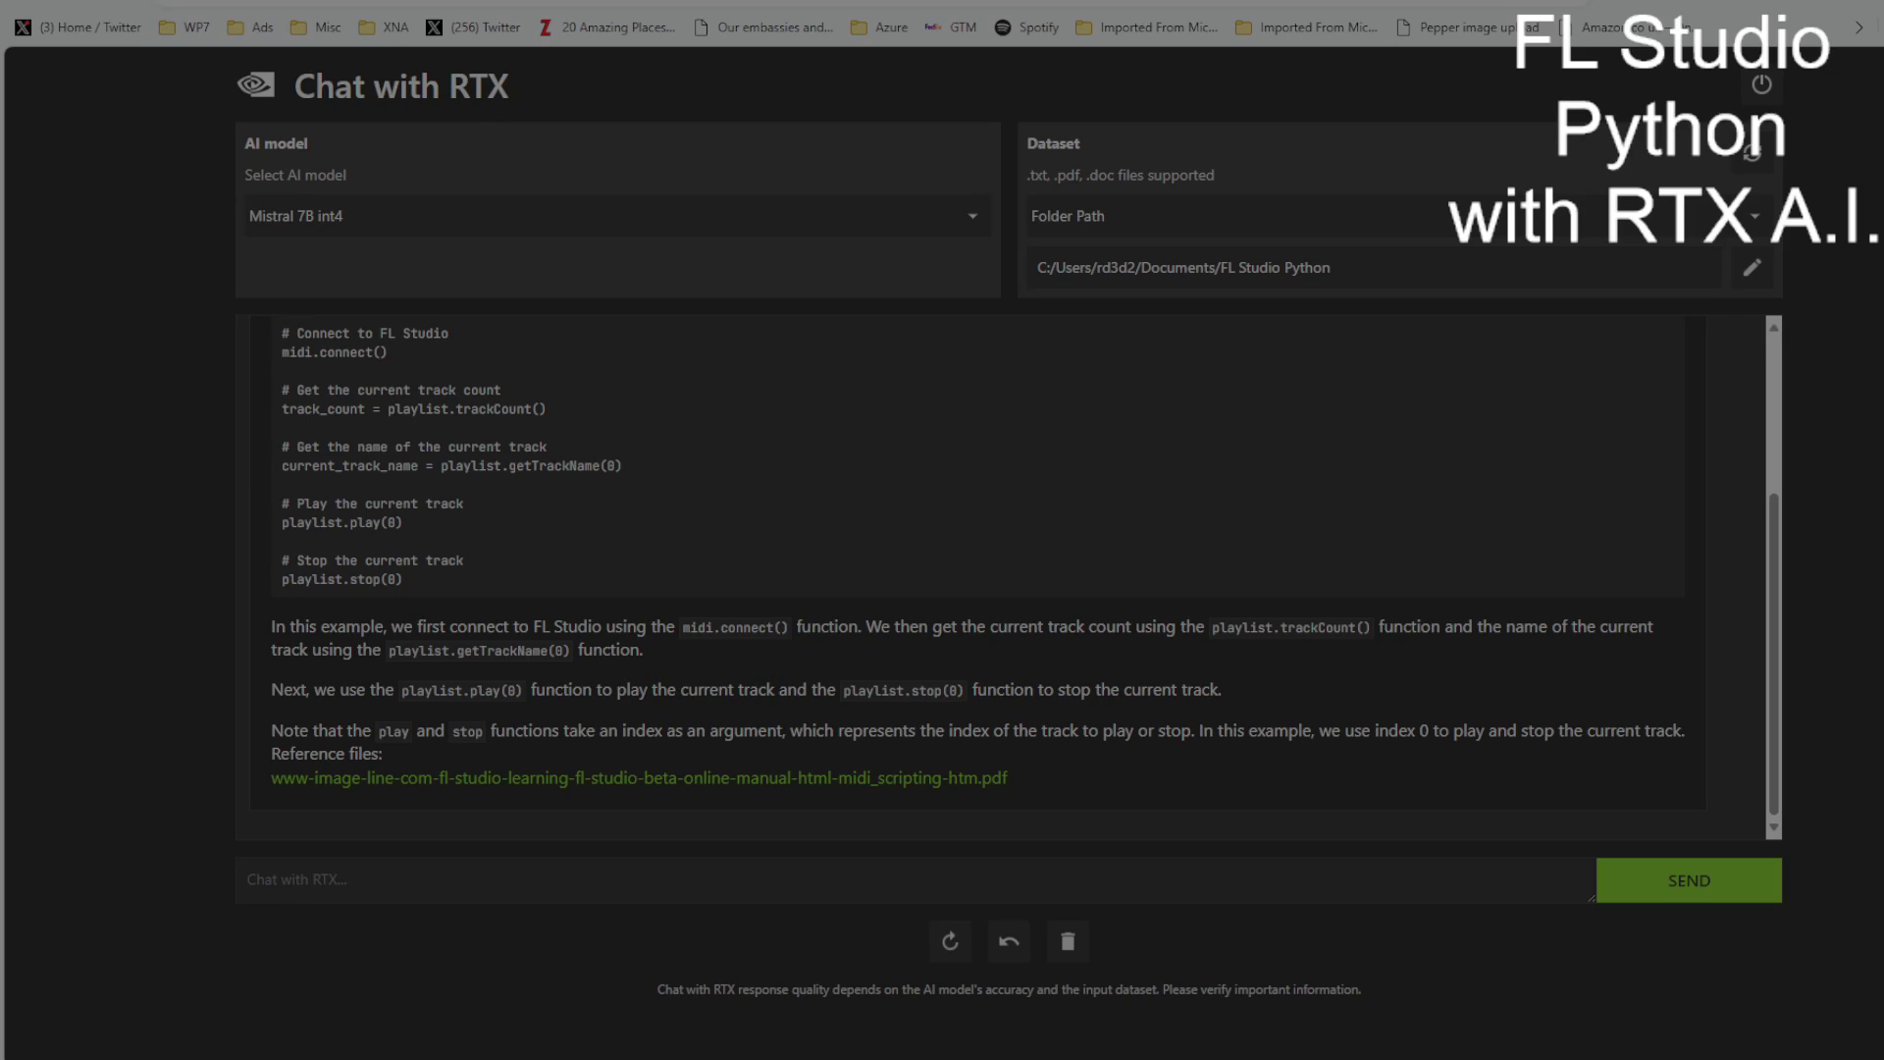
- Return to Chat with RTX and ask "How do I get a list of the currently muted tracks?" in the same chat
click(312, 889)
text(How do I get a list of the currently muted tracks?)
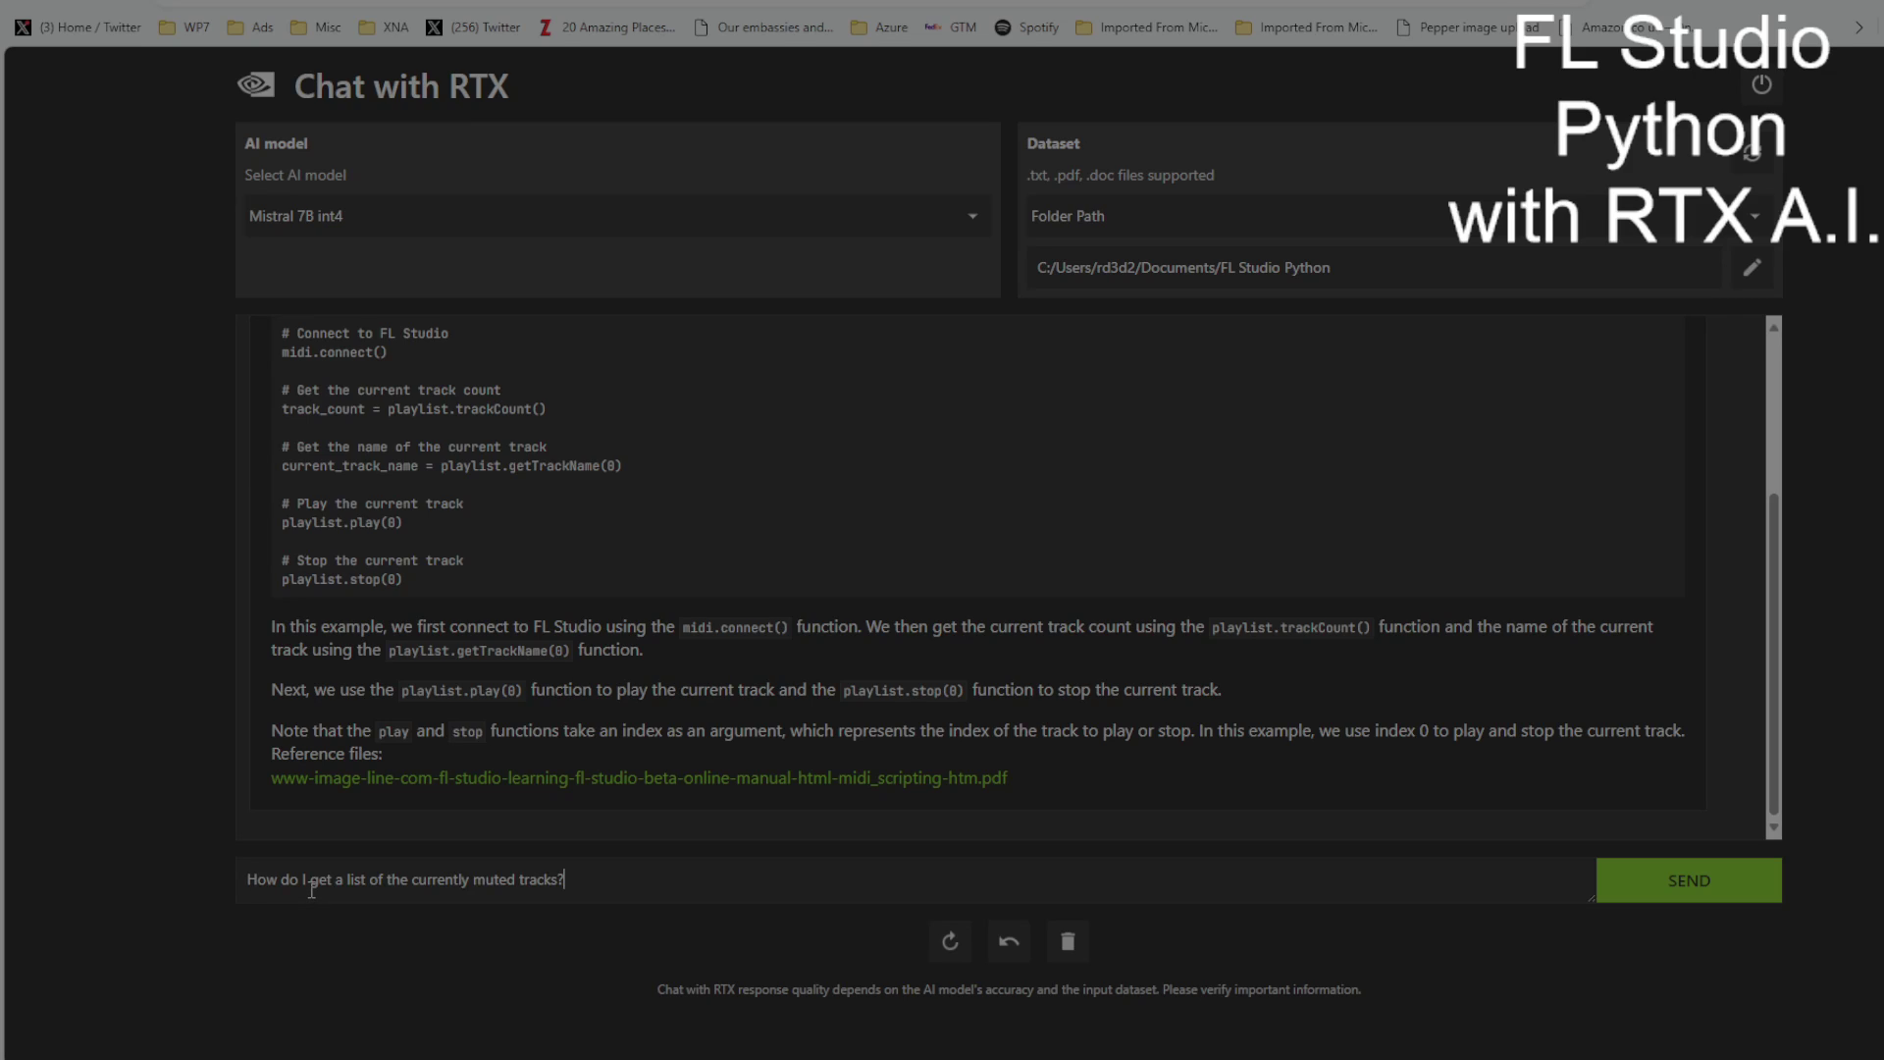
click(1657, 891)
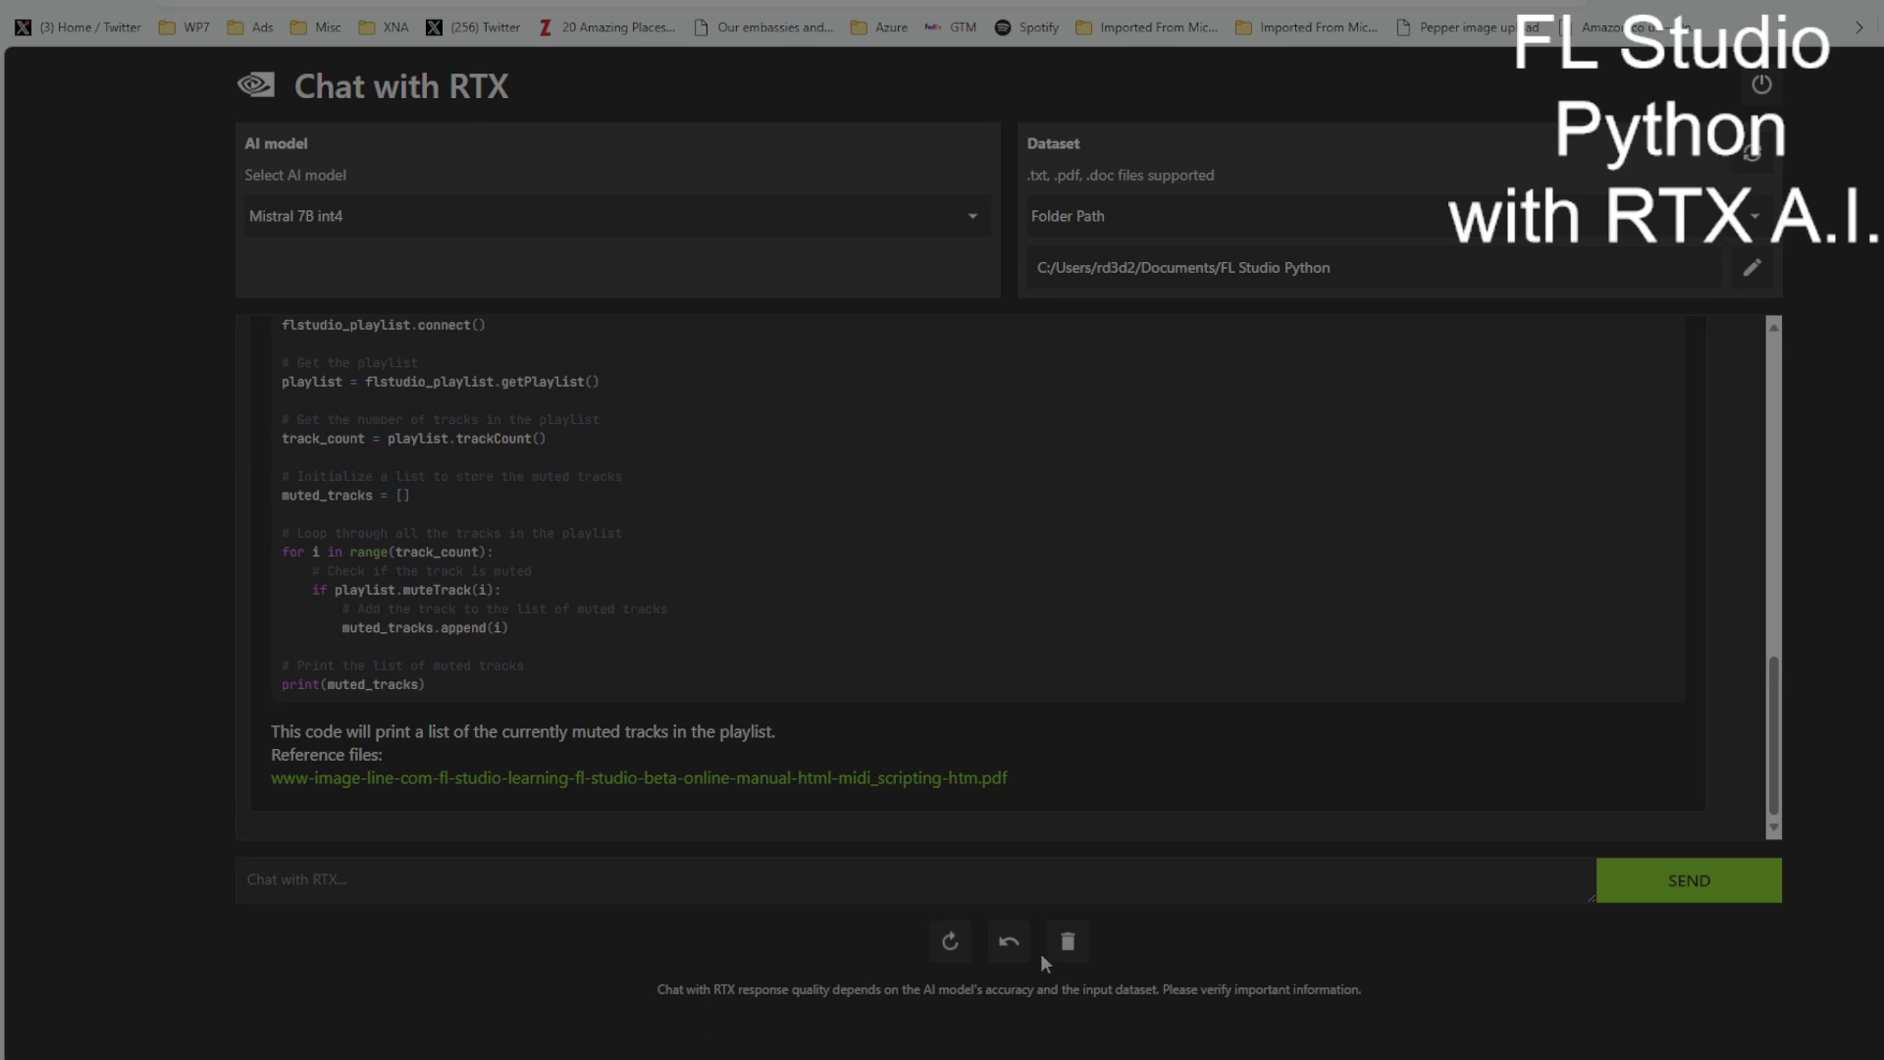
- Clear the chat and ask "How do I know what hex value is being triggered when I press a button on my control surface?"
click(1068, 943)
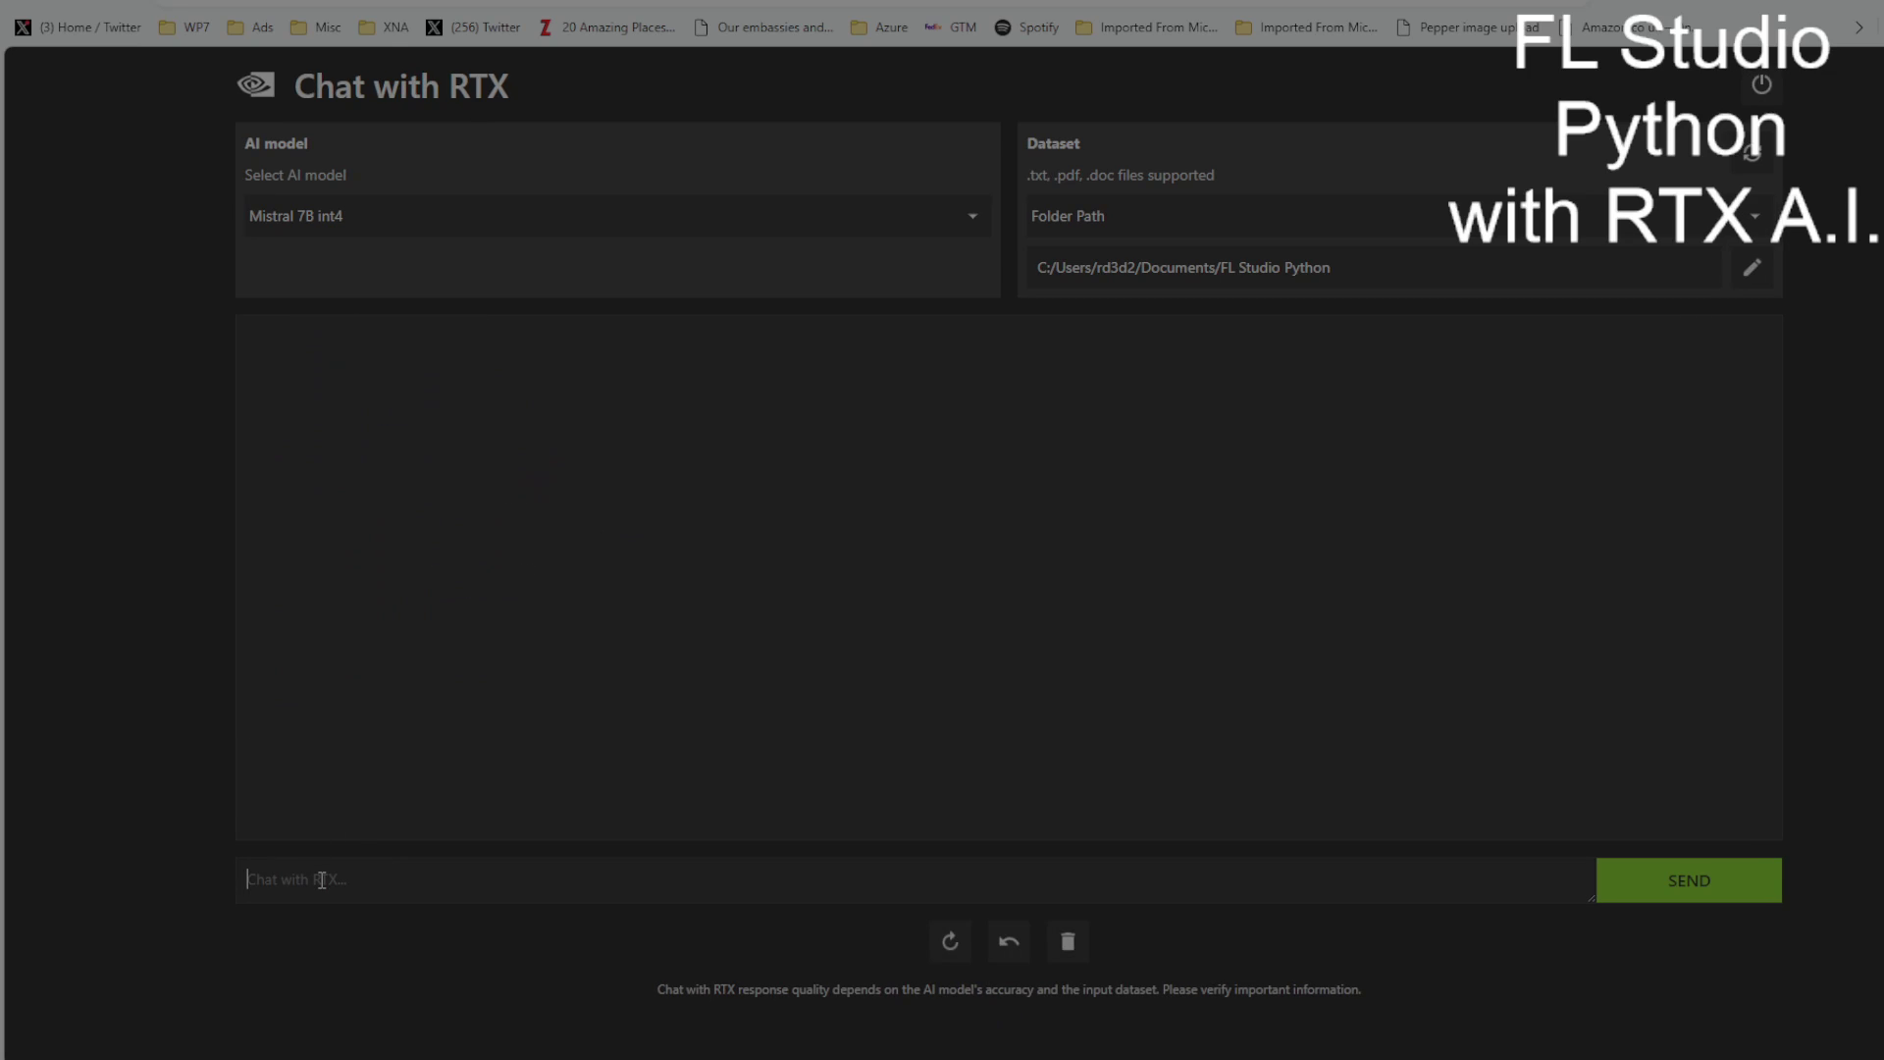
text(How do I know what hex value is being triggered when I press a button on my control surface?)
click(1625, 881)
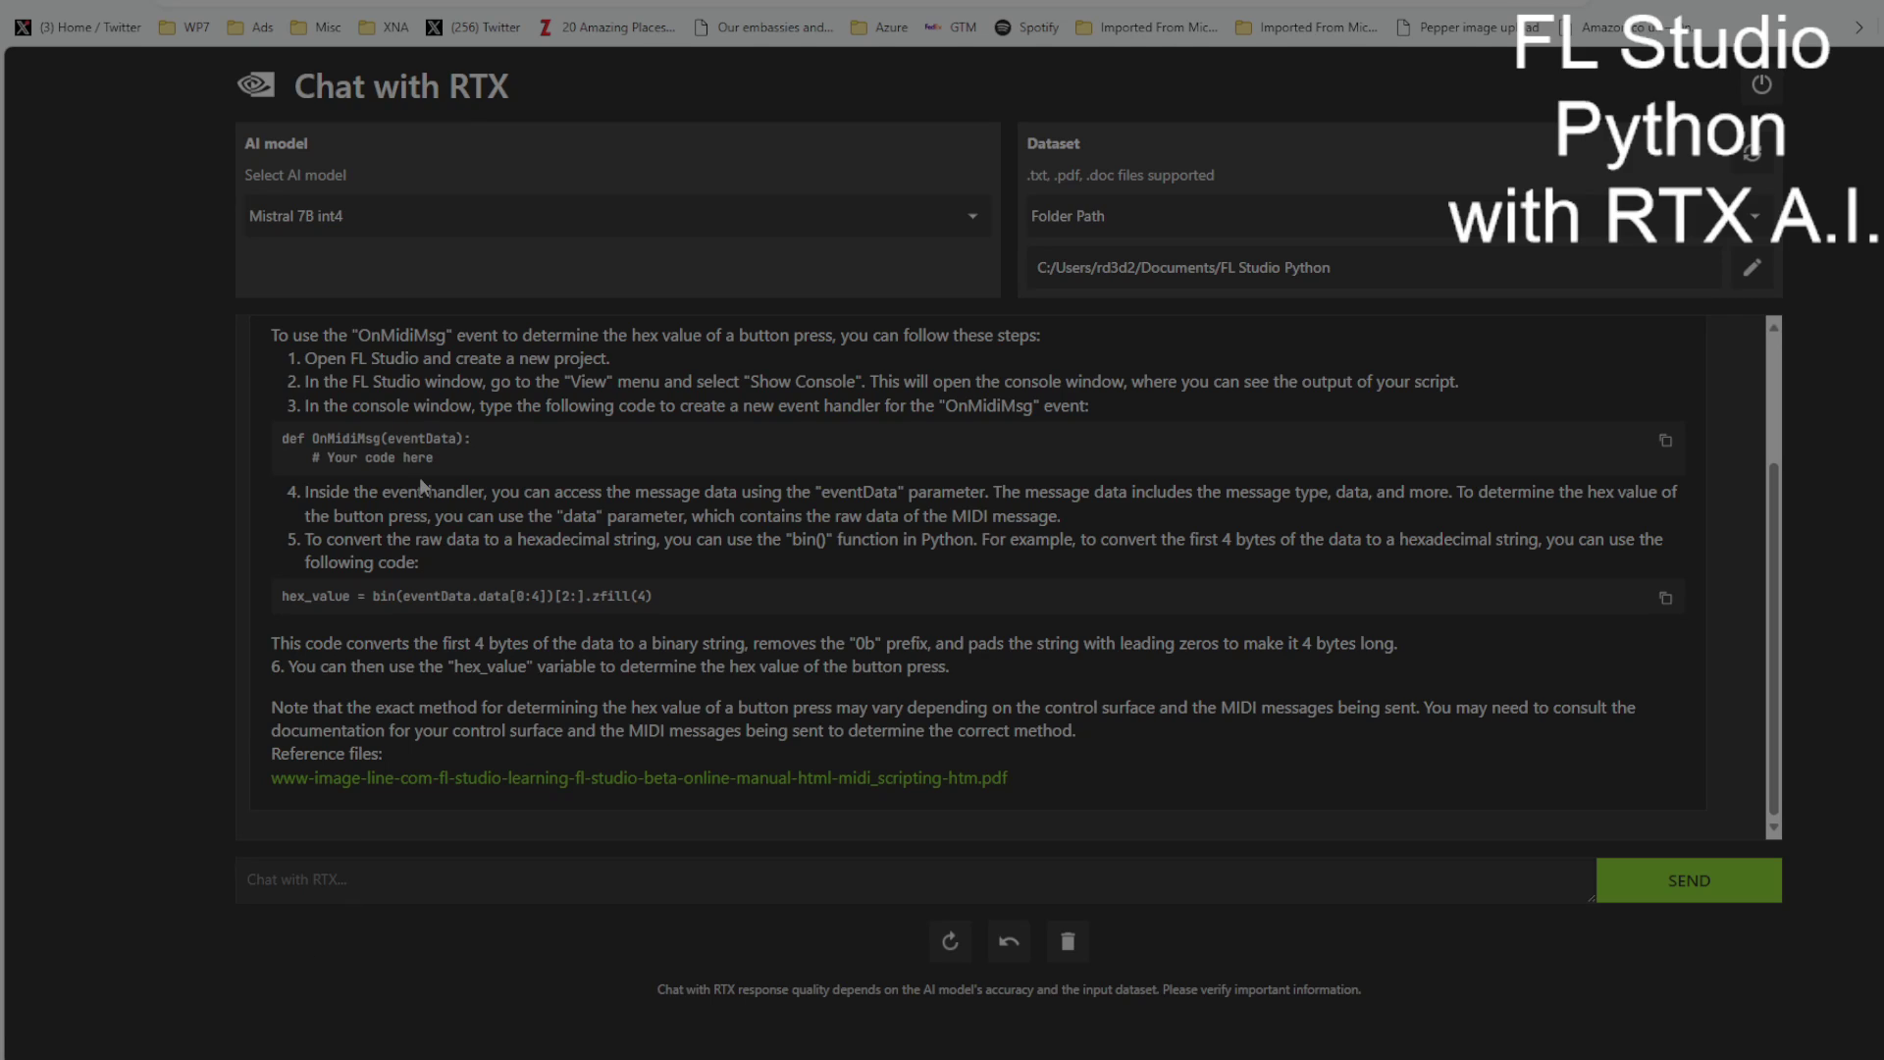
- Clear the chat and ask "What is the base value of hex?"
click(1067, 942)
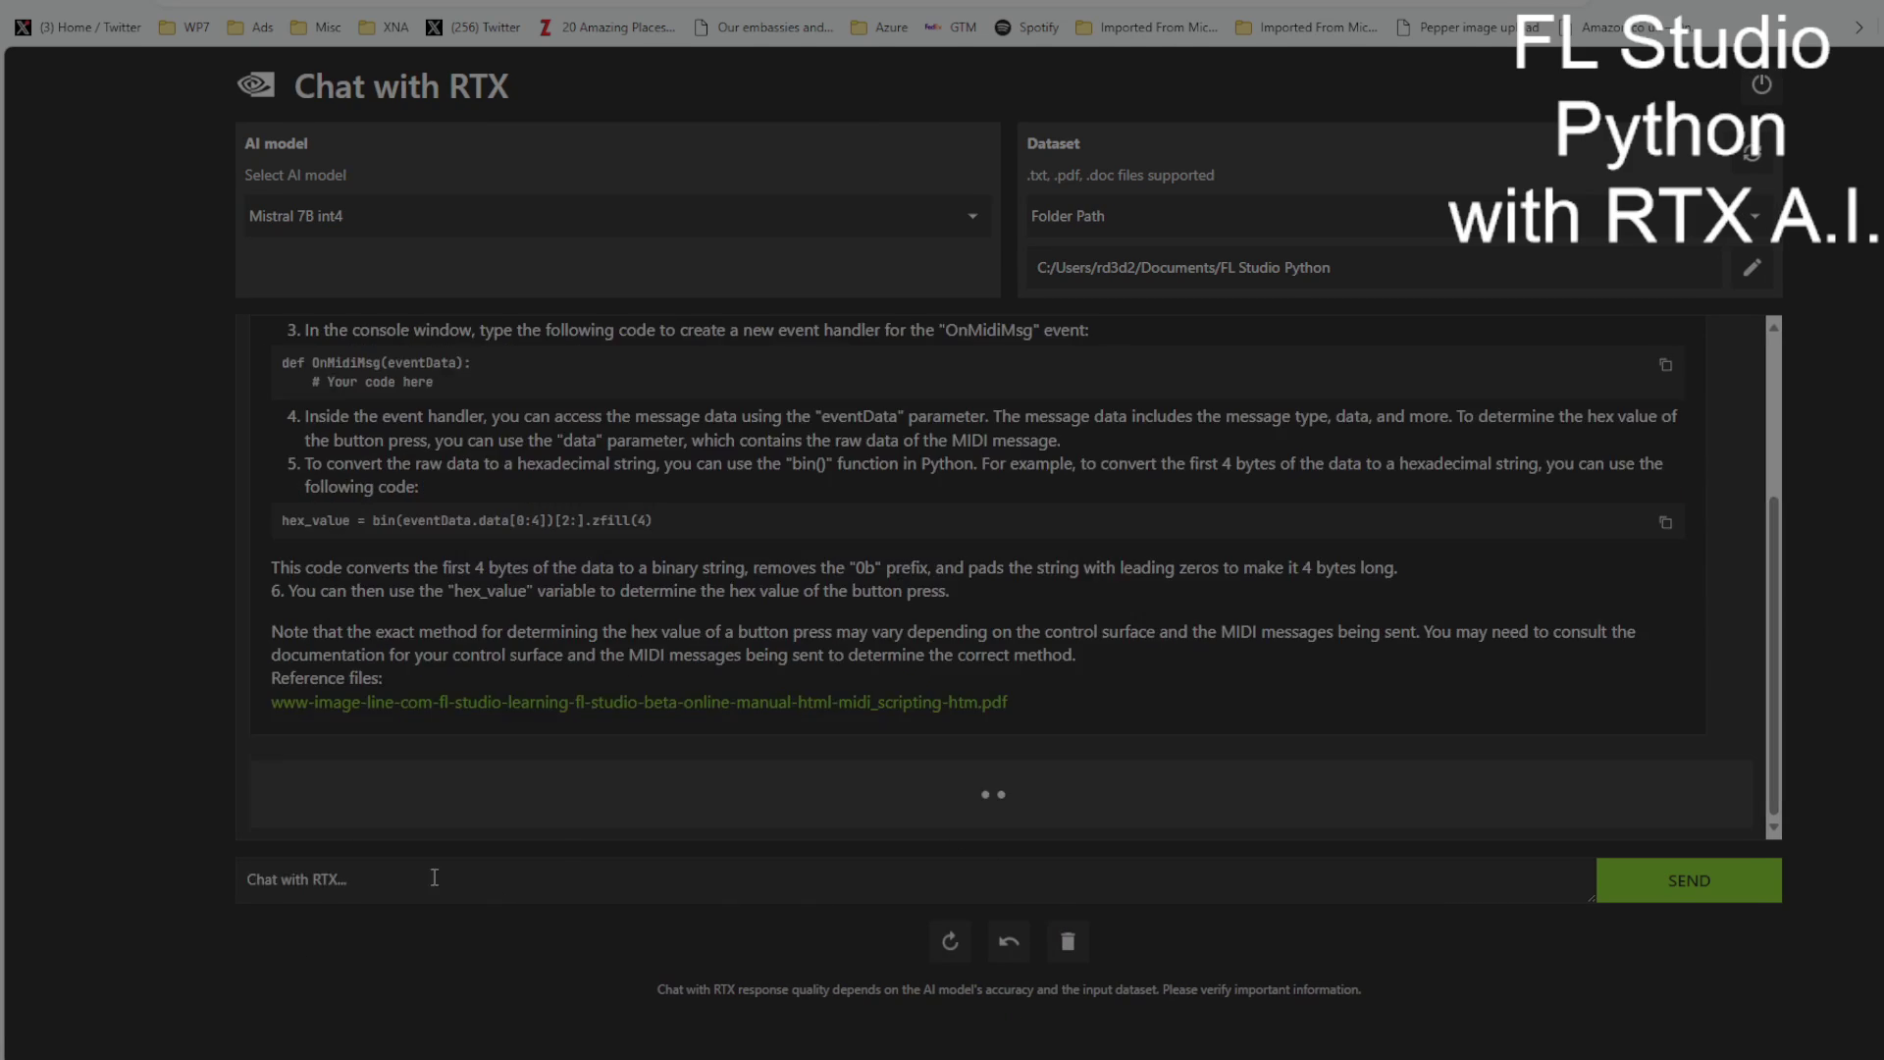
click(329, 880)
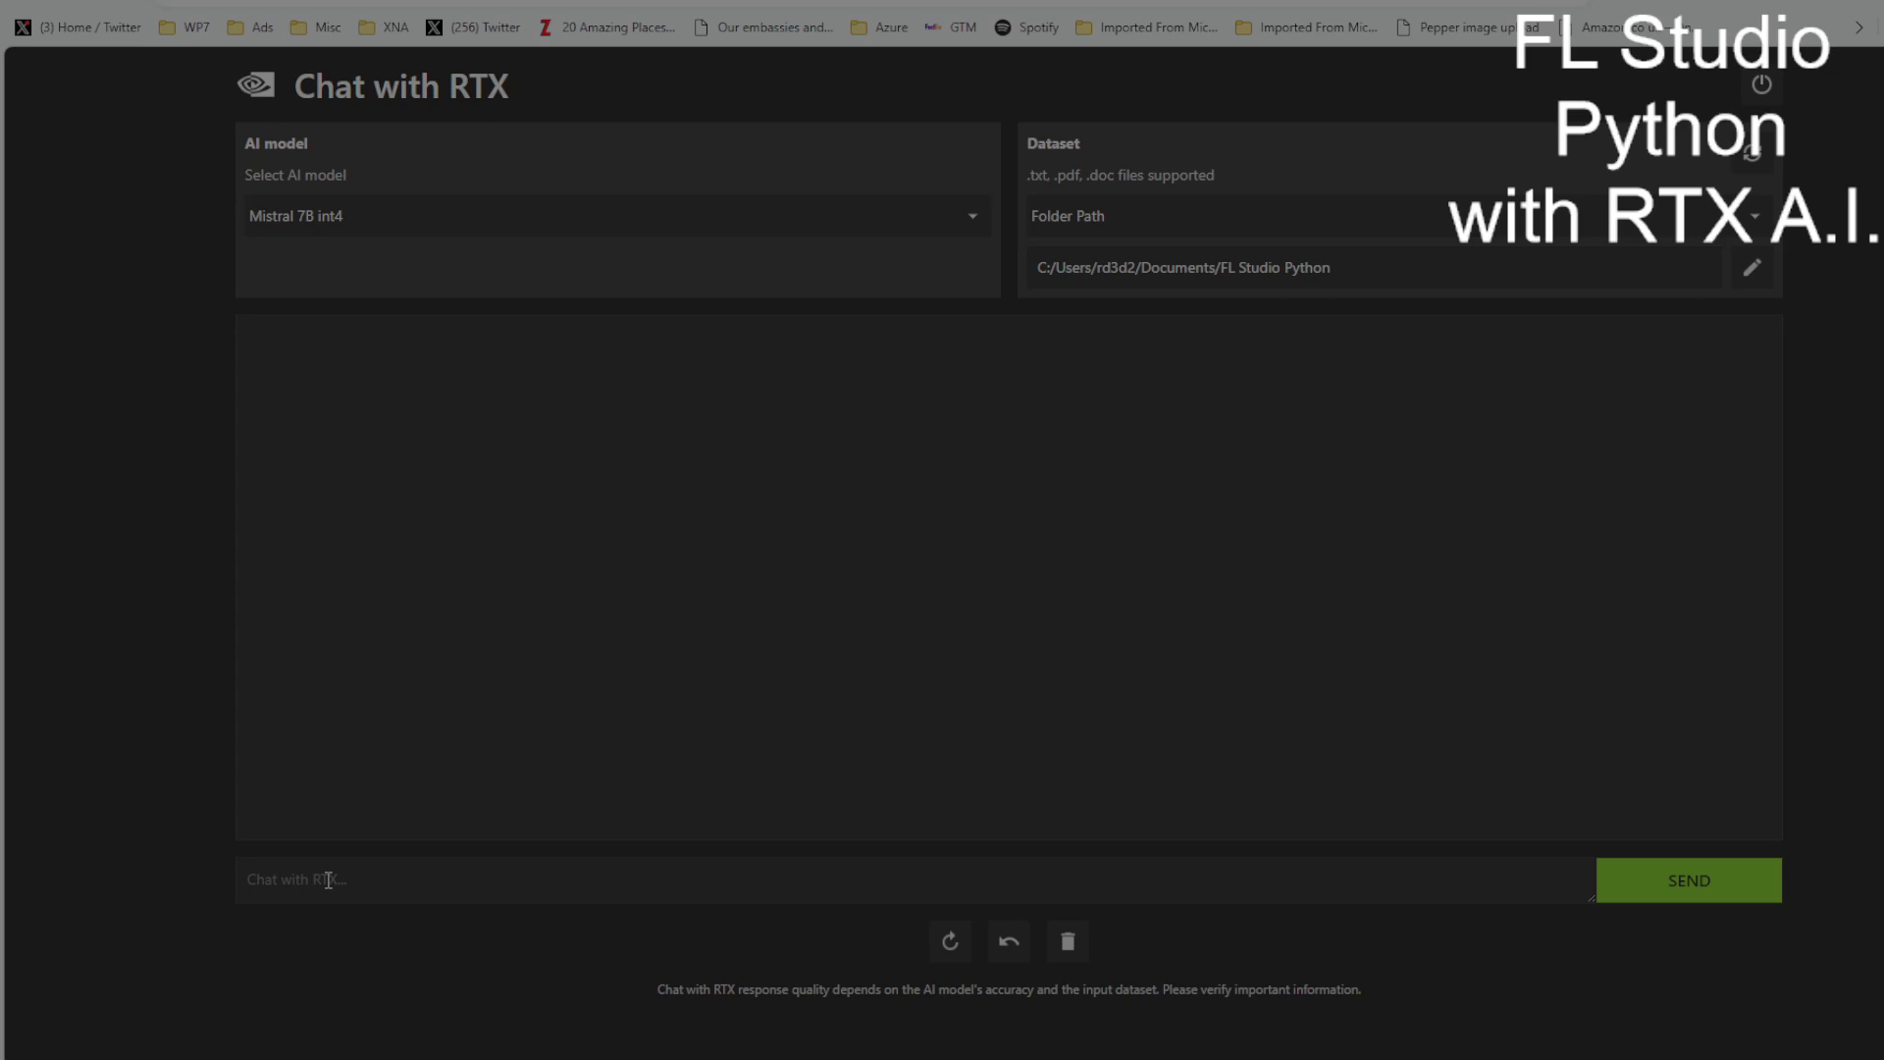
text(What is the base value of hex?)
click(1680, 888)
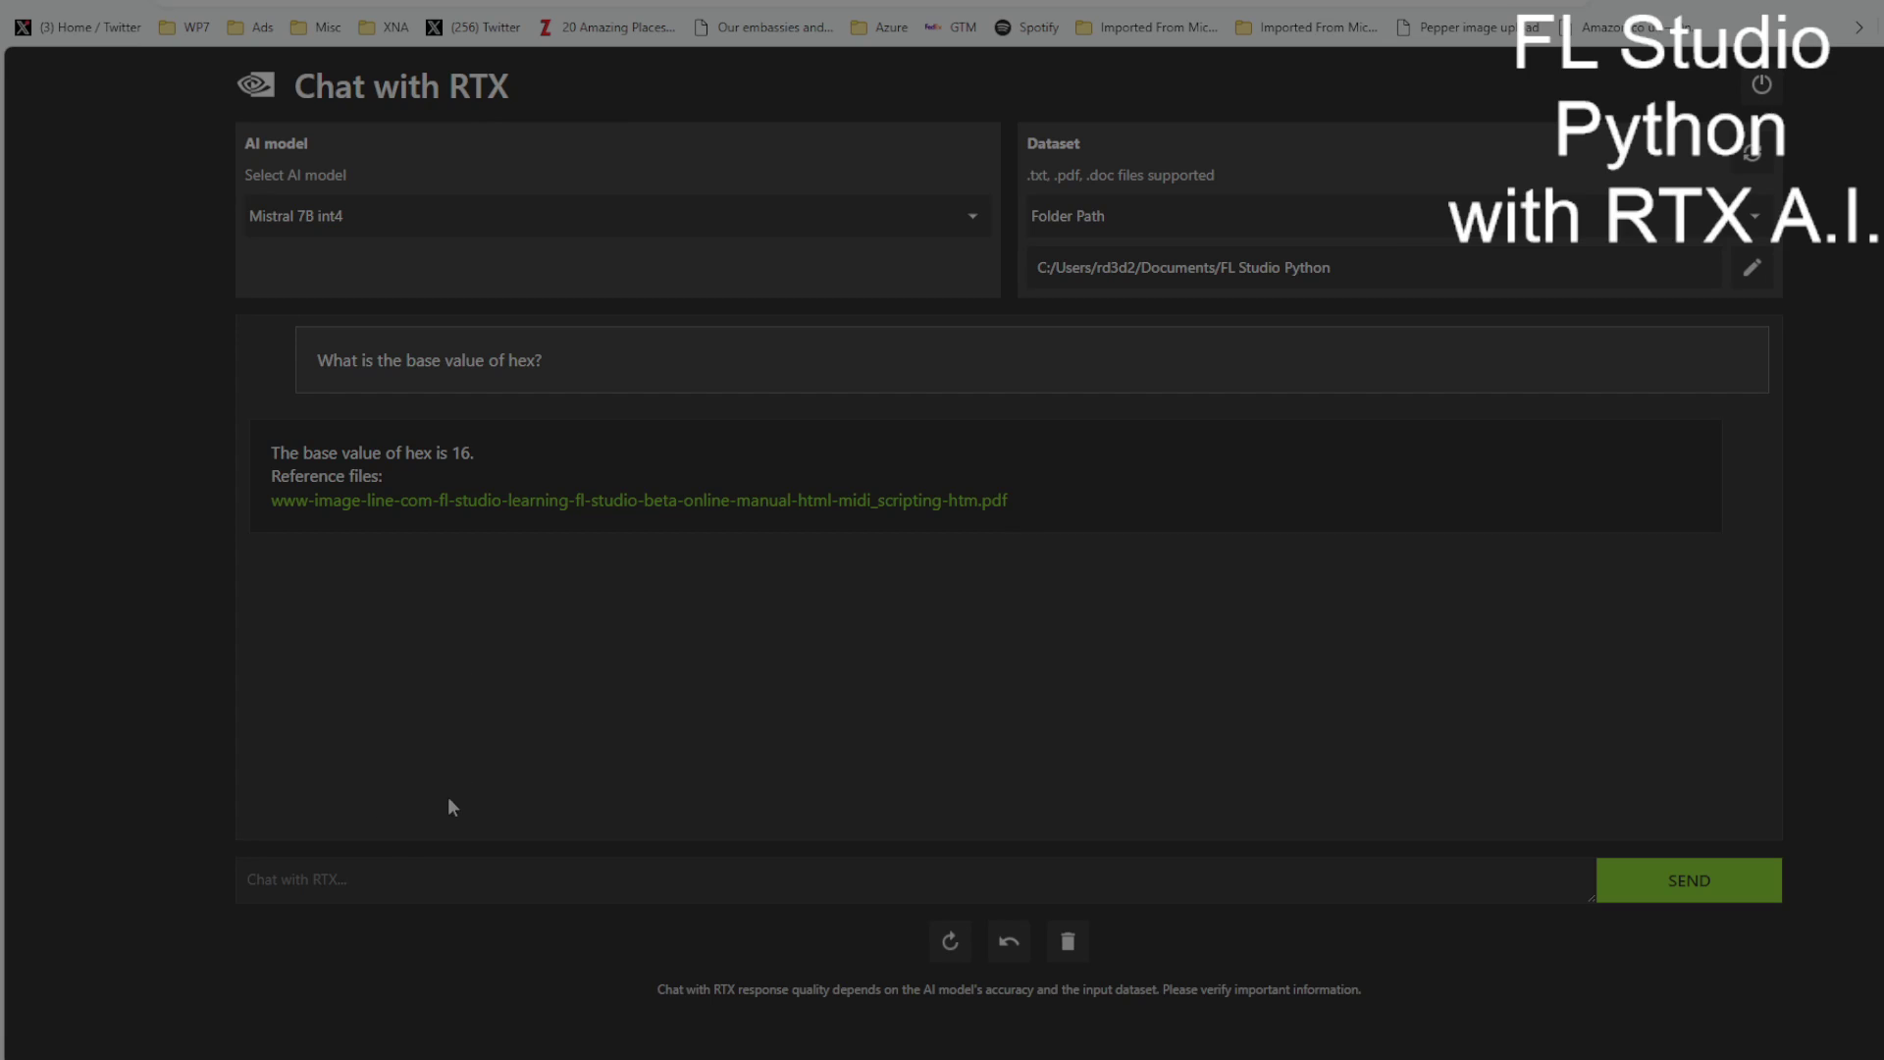
- Ask the follow-up question "What are the values that make up hex integers?" in the same chat
click(339, 879)
text(What are the values that make up hex integers?)
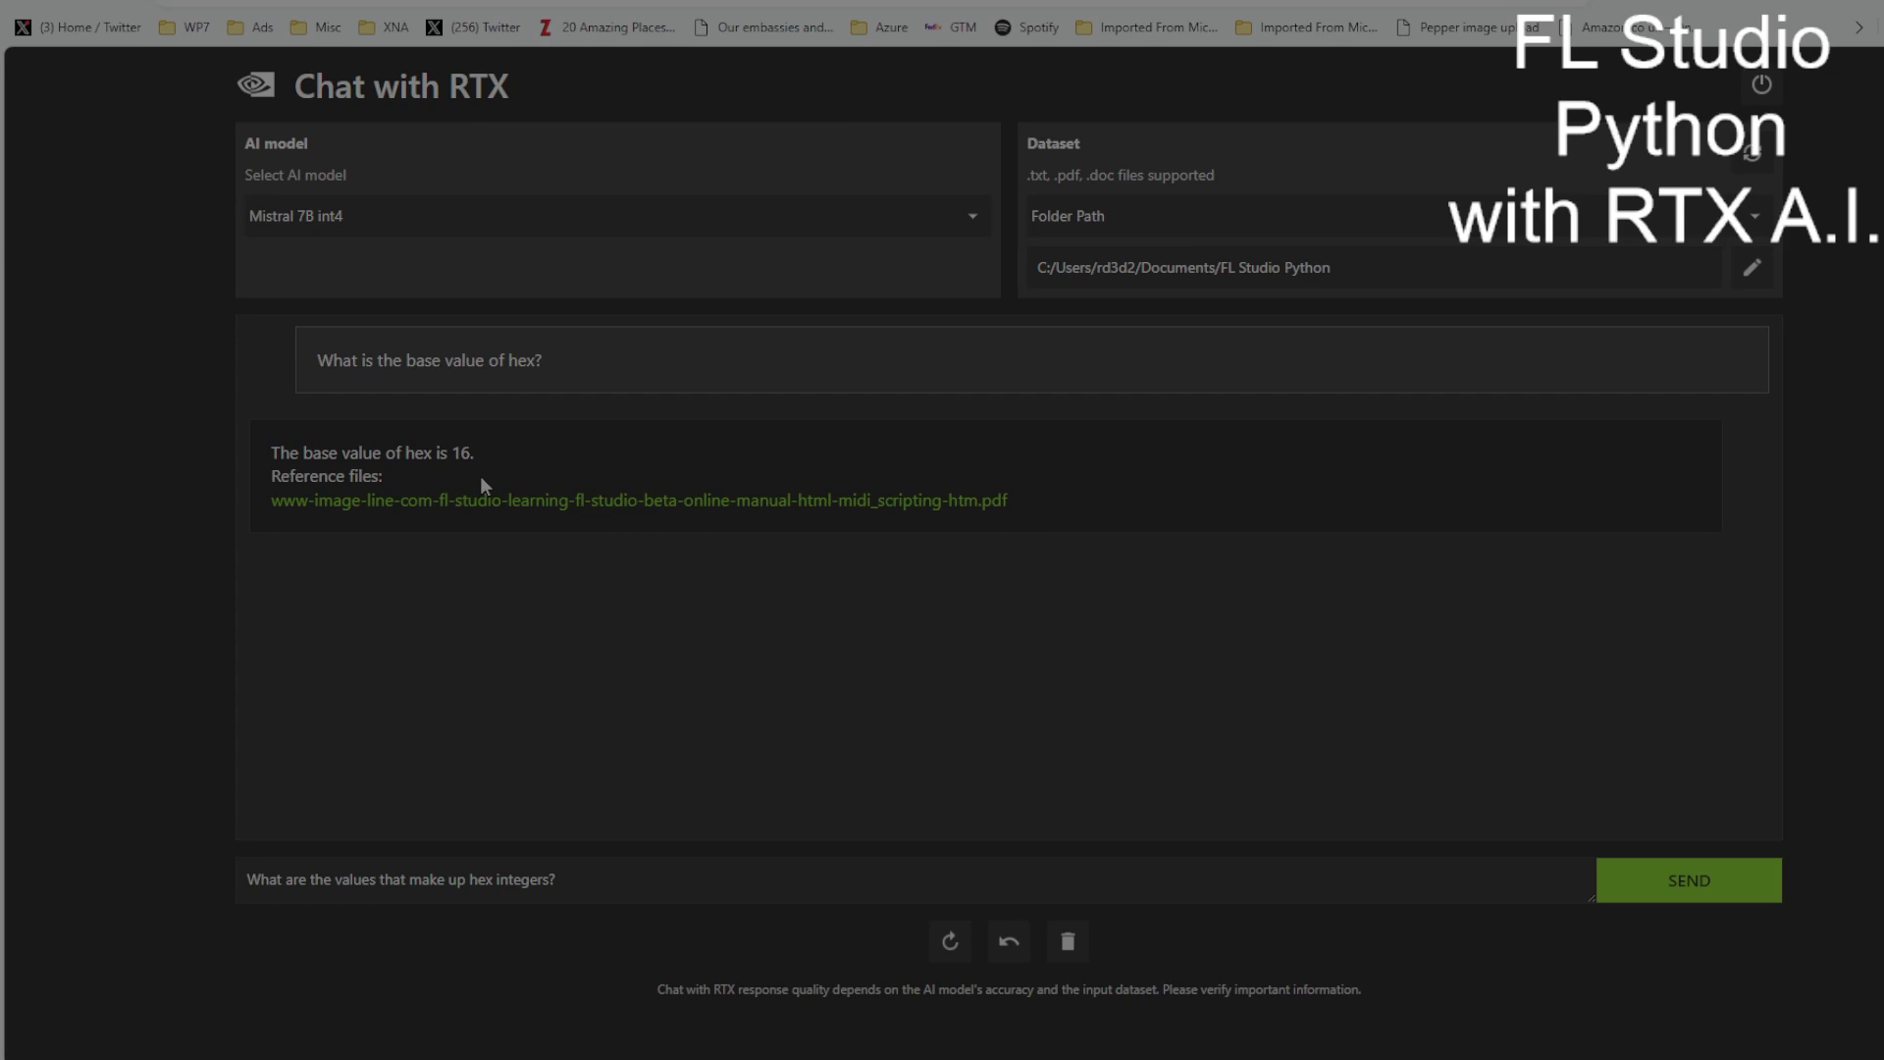
click(1688, 880)
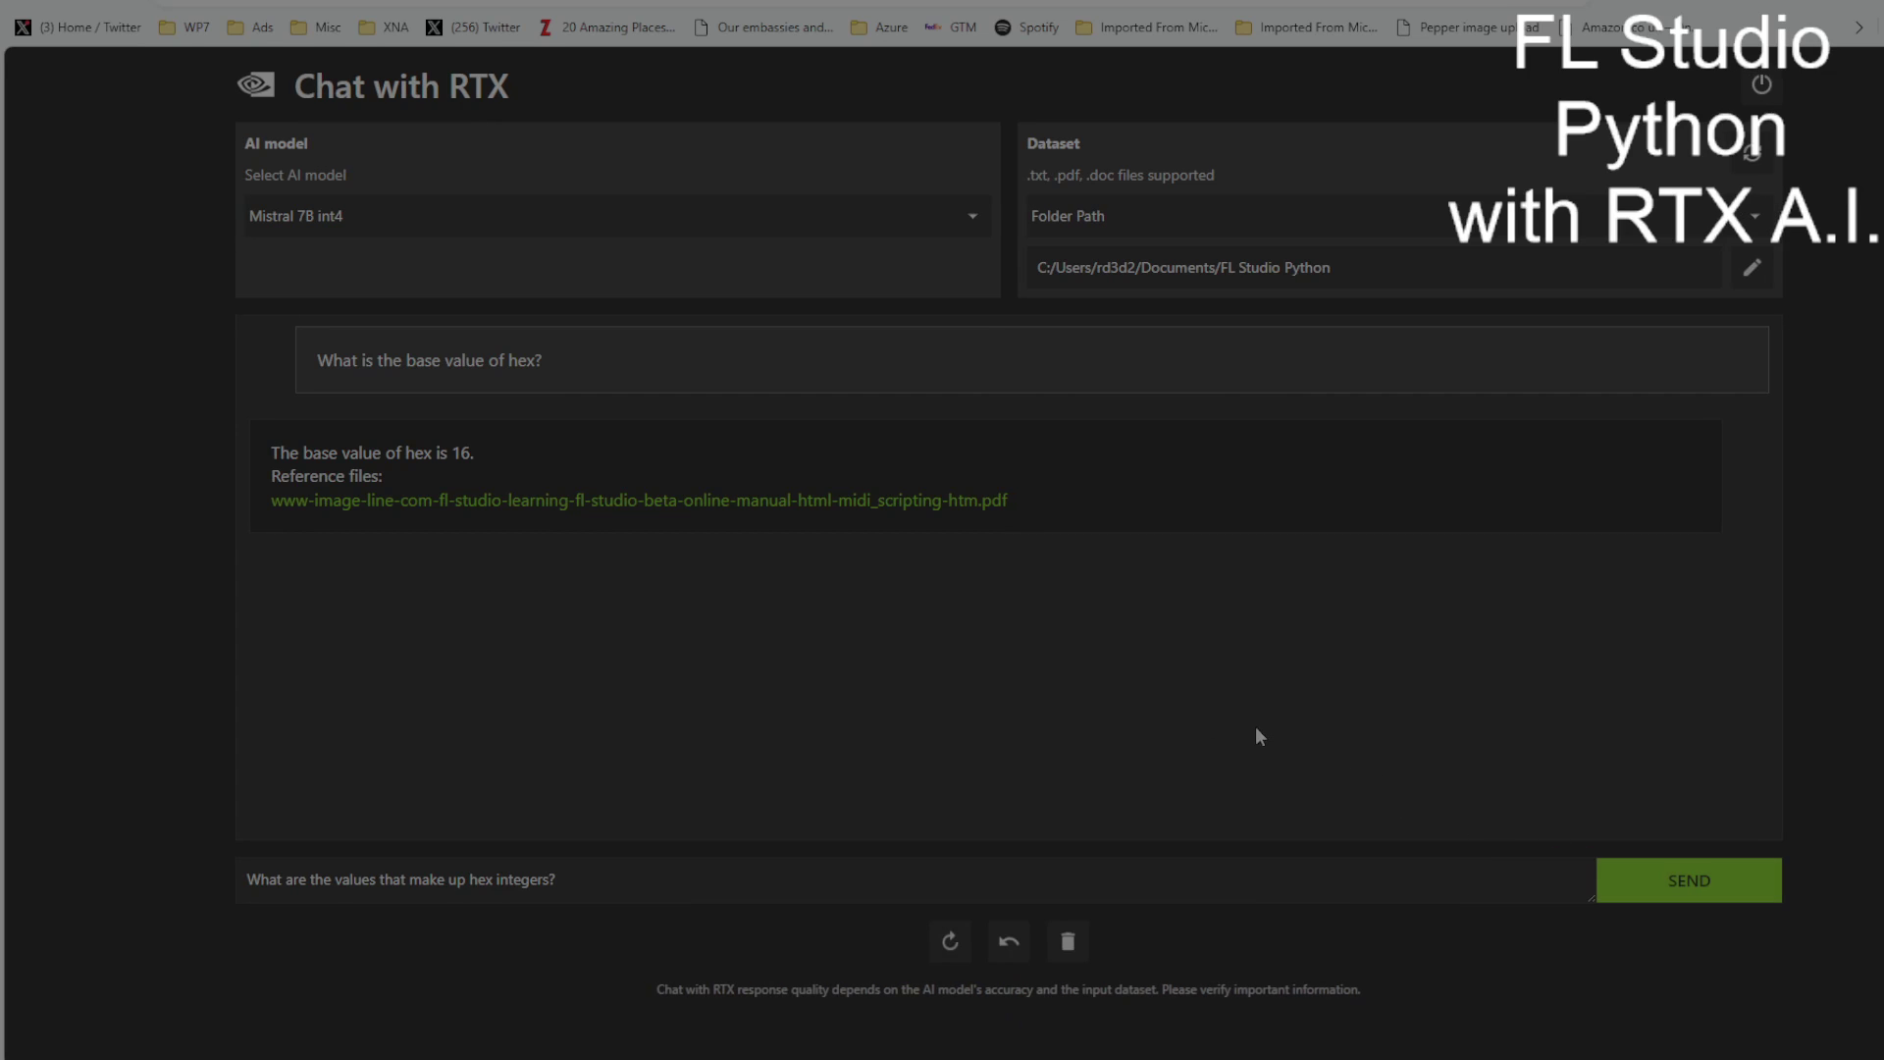